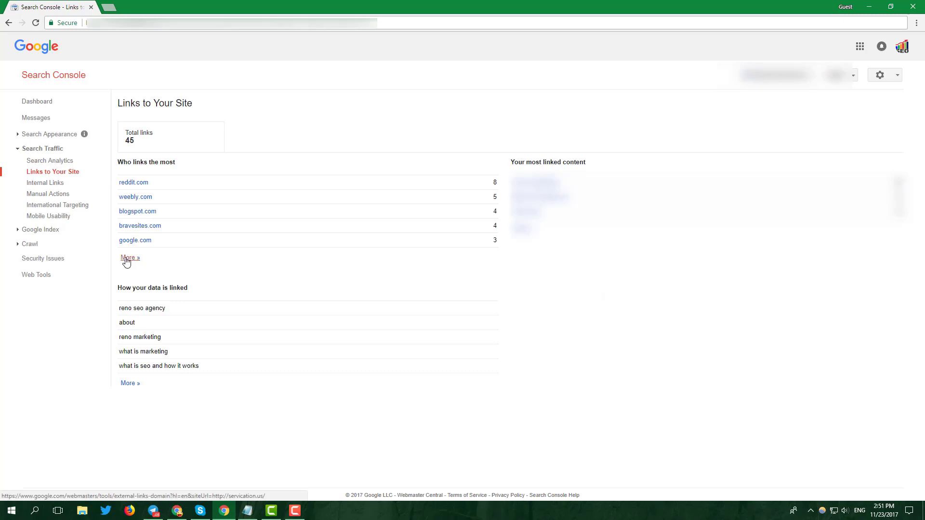
# Step: Download Search Console's sample backlinks for the site as a CSV and open it in Calc
pyautogui.click(129, 259)
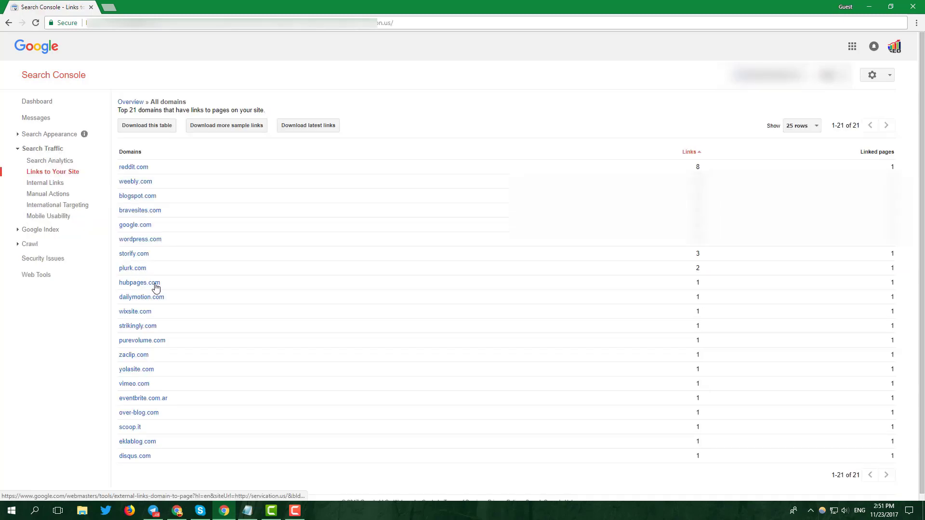
pyautogui.click(242, 129)
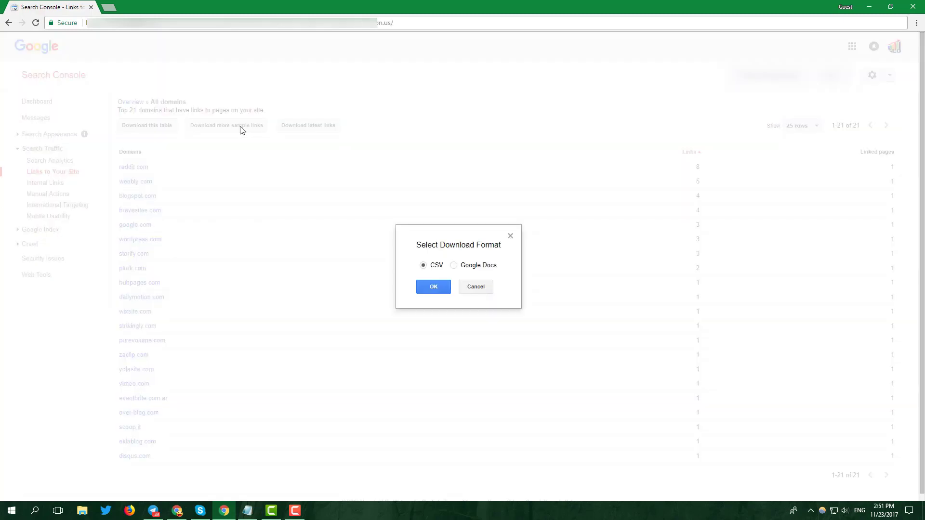
pyautogui.click(427, 283)
pyautogui.click(63, 487)
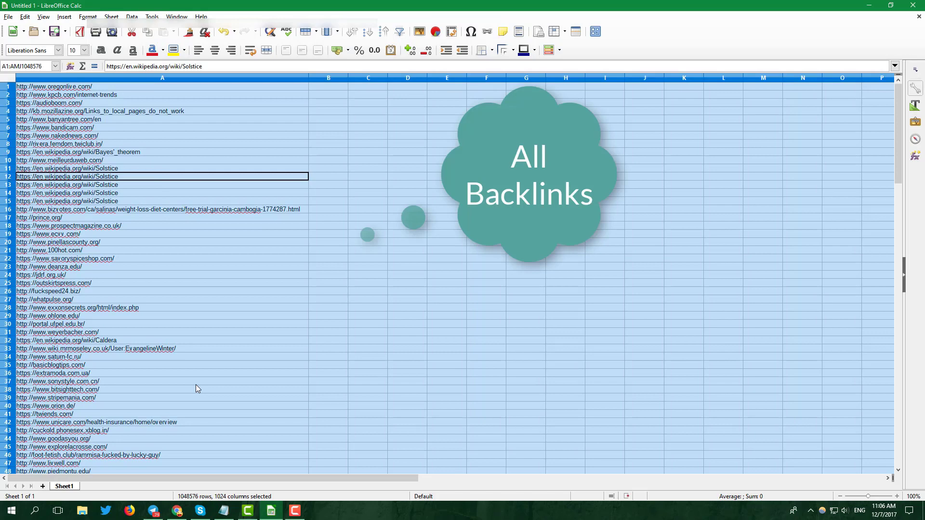
pyautogui.click(223, 511)
pyautogui.hotkey('ctrl', 'v')
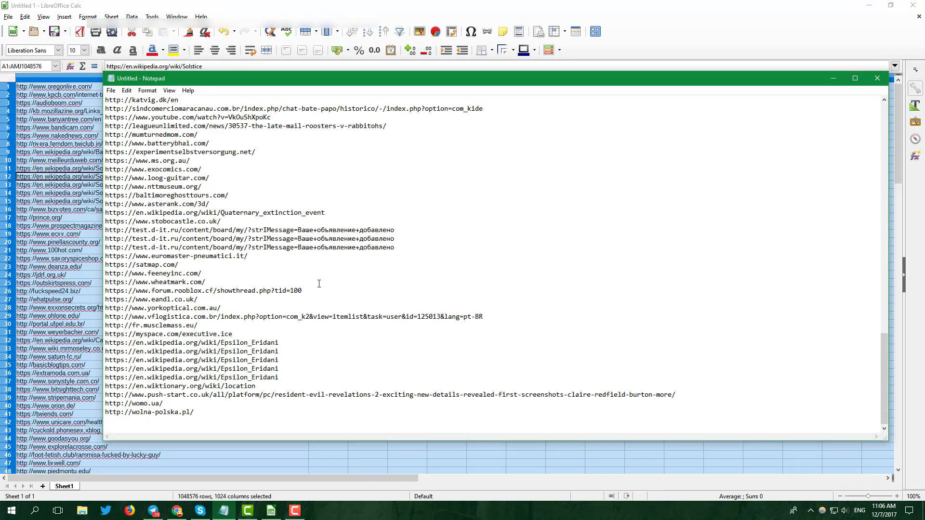
pyautogui.moveTo(231, 418); pyautogui.dragTo(133, 100)
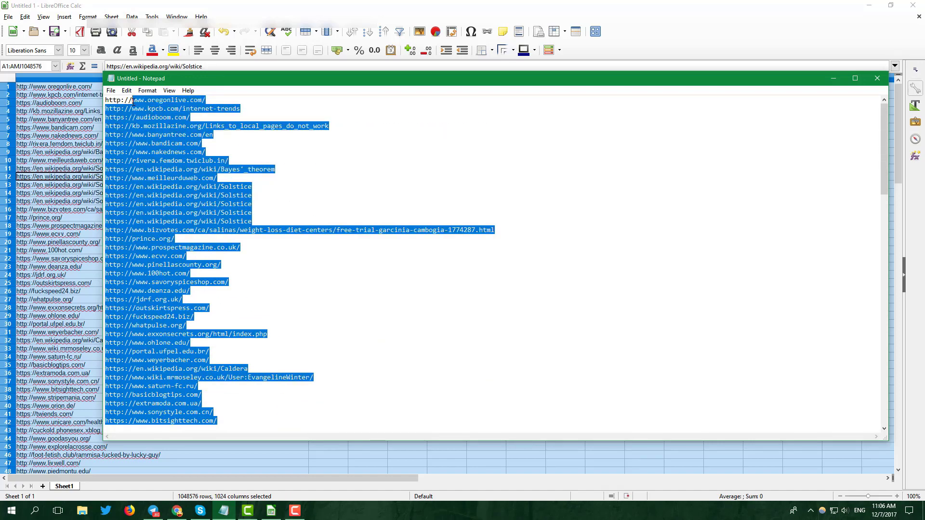
pyautogui.write('www.')
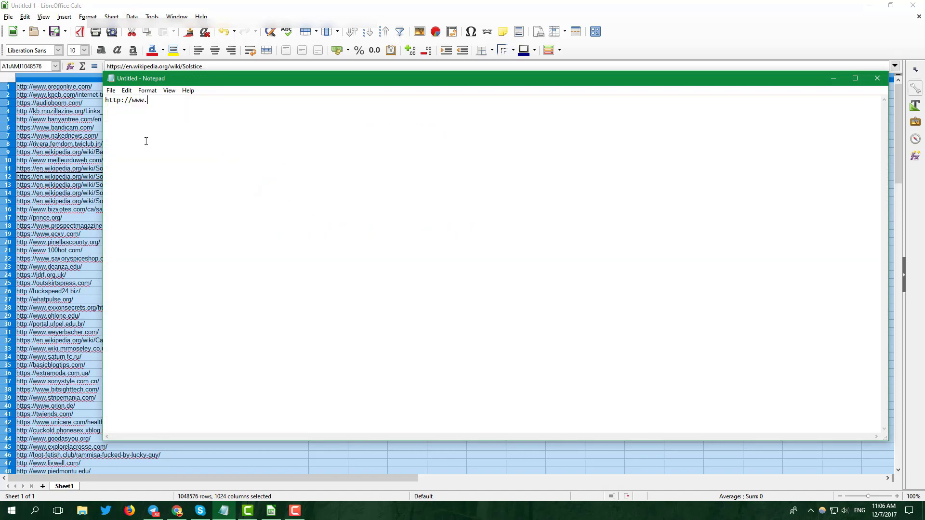
pyautogui.write('spamdomain.com')
pyautogui.click(111, 90)
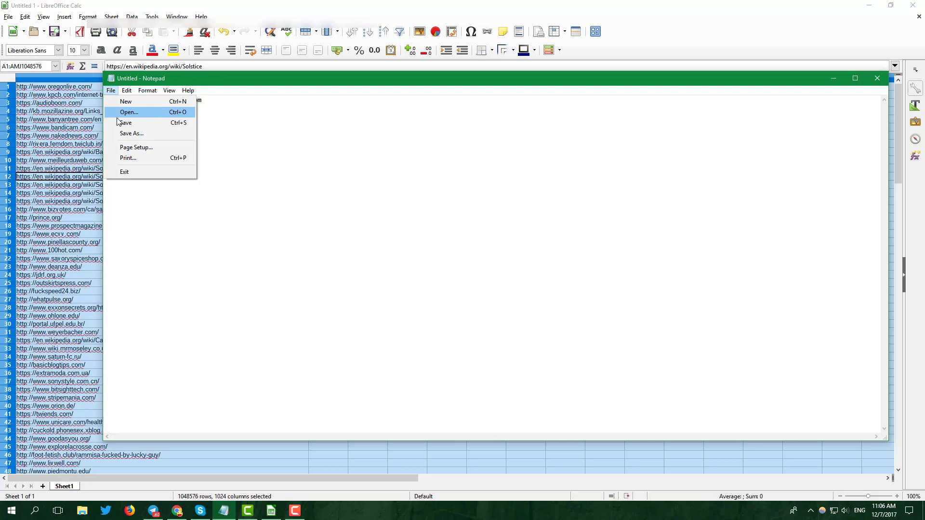
pyautogui.click(128, 132)
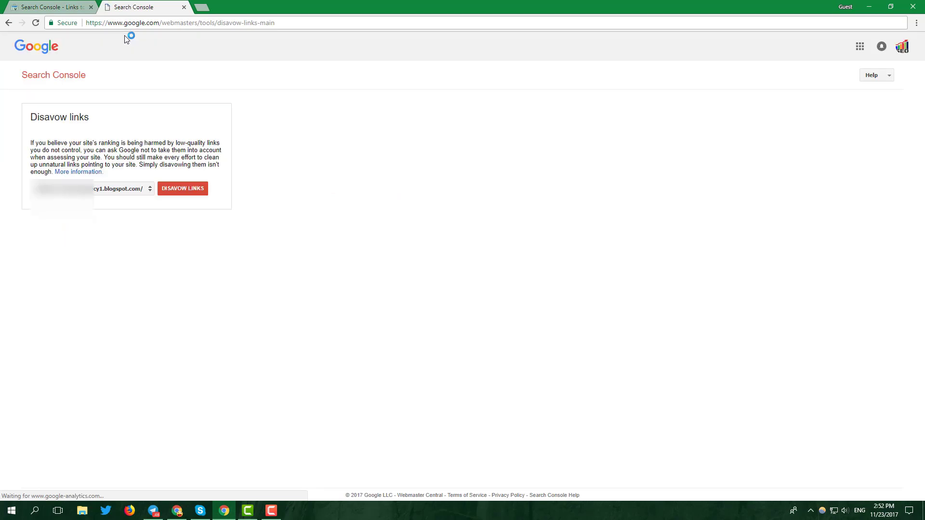
# Step: Select the weebly property in the Disavow links tool and start a disavow upload
pyautogui.click(119, 189)
pyautogui.click(118, 208)
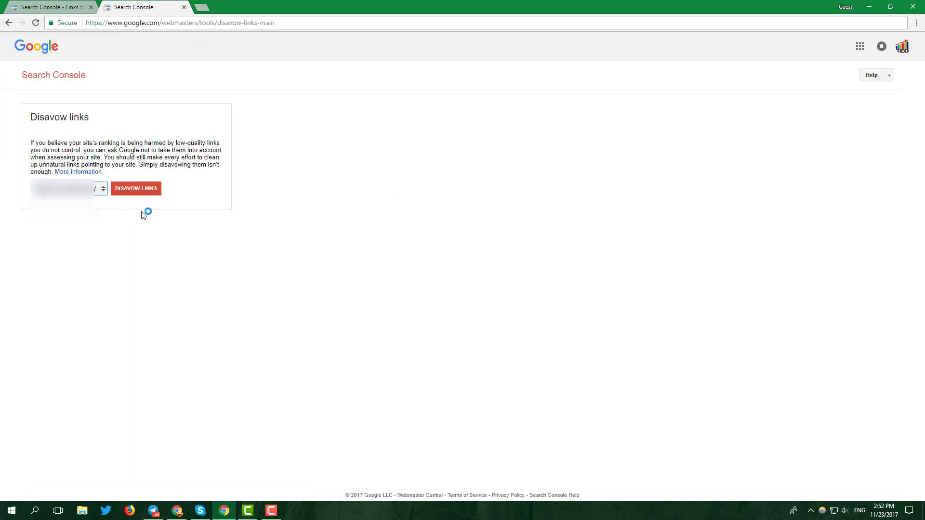
pyautogui.click(141, 191)
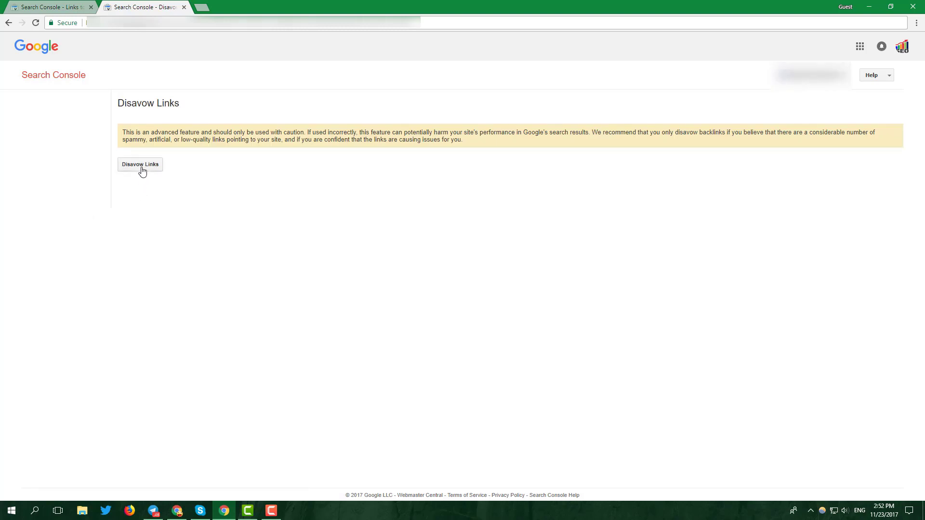
pyautogui.click(141, 166)
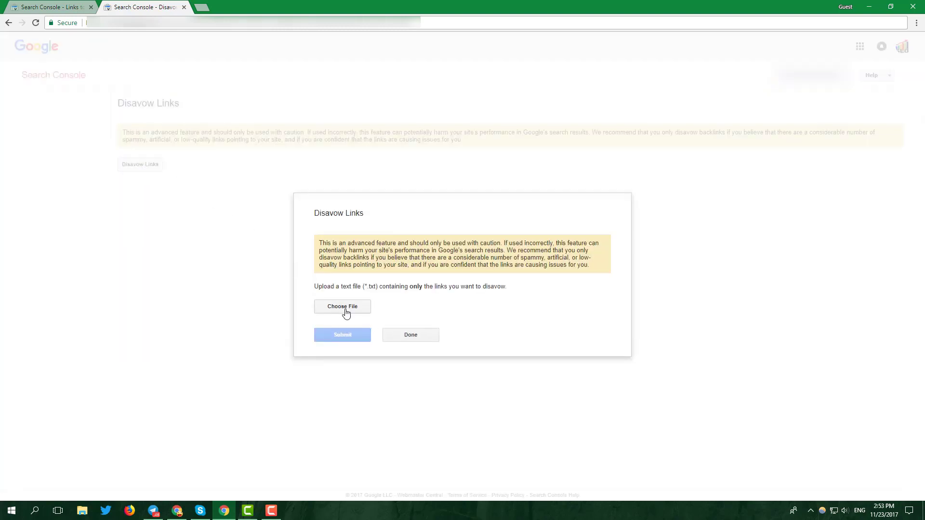
# Step: Attach spam links.txt from the Desktop as the disavow file
pyautogui.click(345, 311)
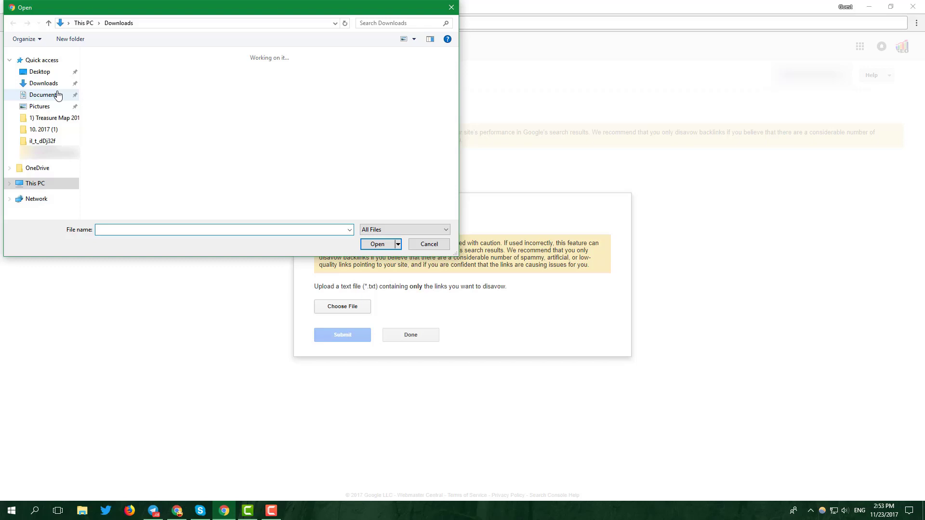
pyautogui.click(39, 71)
pyautogui.scroll(-2, 205, 153)
pyautogui.click(225, 229)
pyautogui.write('s')
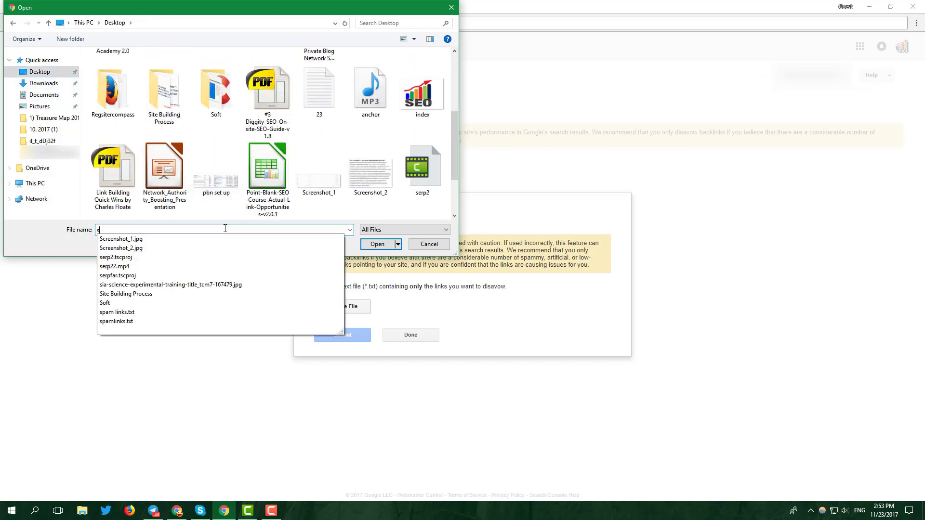
pyautogui.write('pa')
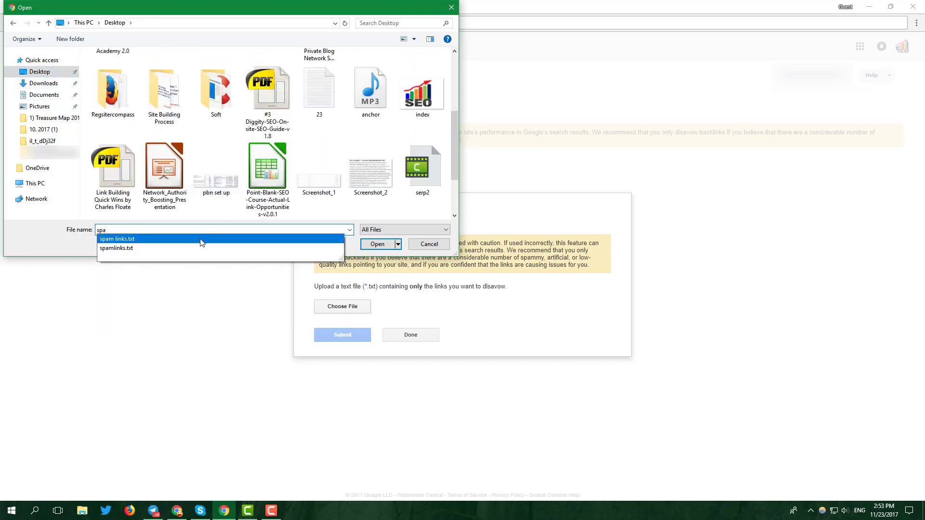
pyautogui.click(202, 239)
pyautogui.click(376, 244)
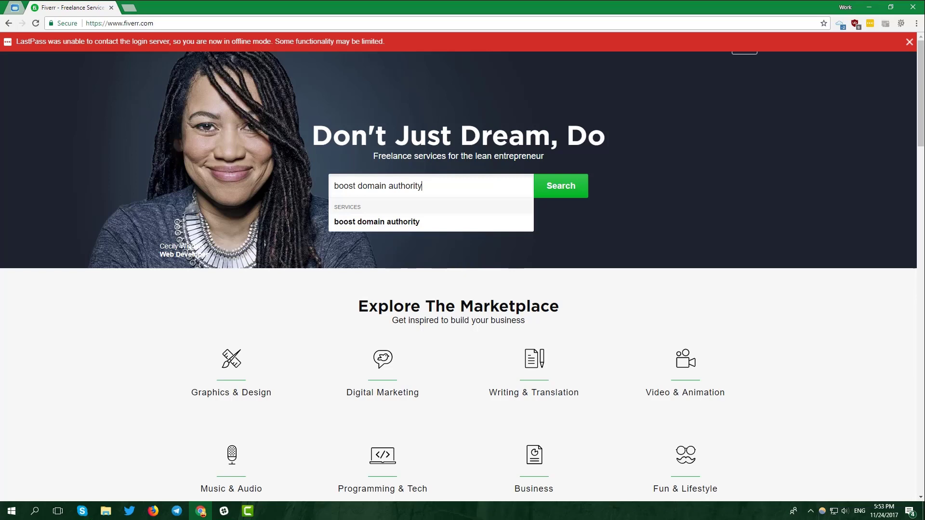
# Step: Run the Fiverr search for 'boost domain authority' gigs
pyautogui.press('Return')
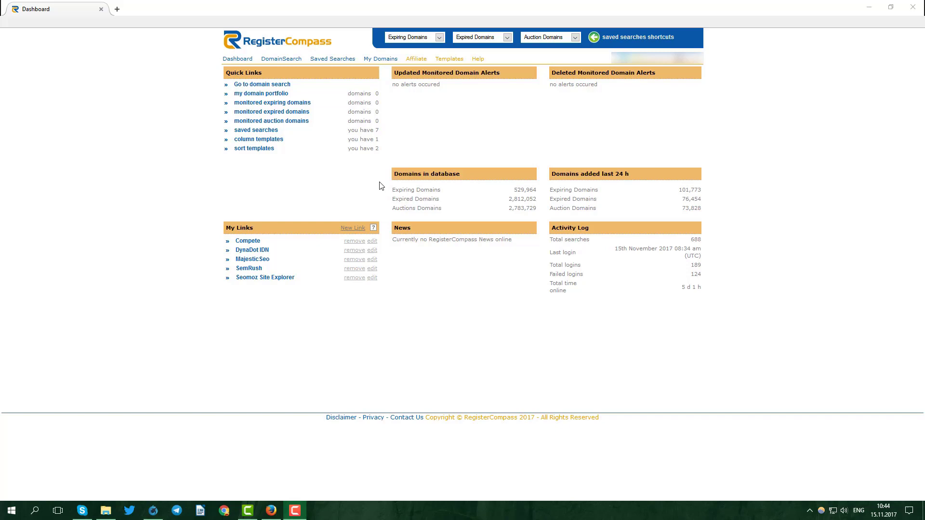
# Step: On the domain search page, filter for names containing 'marketing' with Moz Domain Authority above 10
pyautogui.click(273, 86)
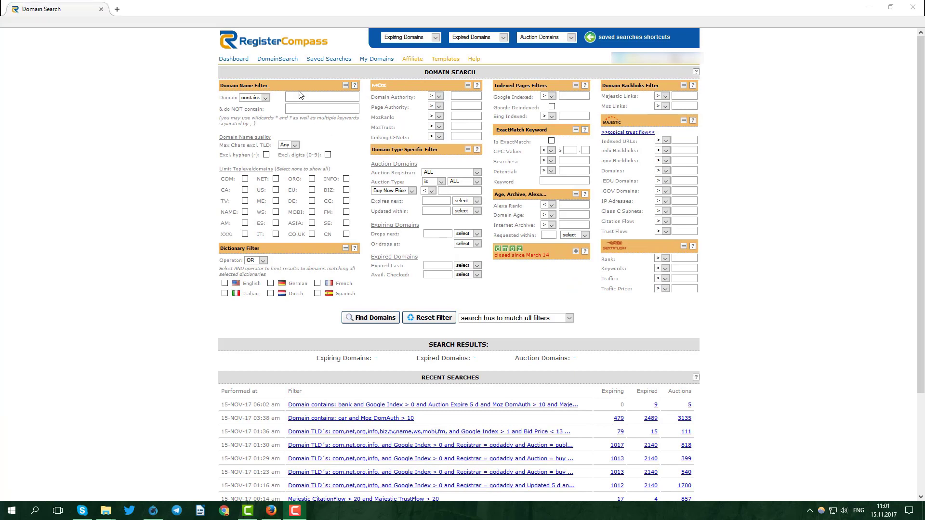
pyautogui.click(299, 99)
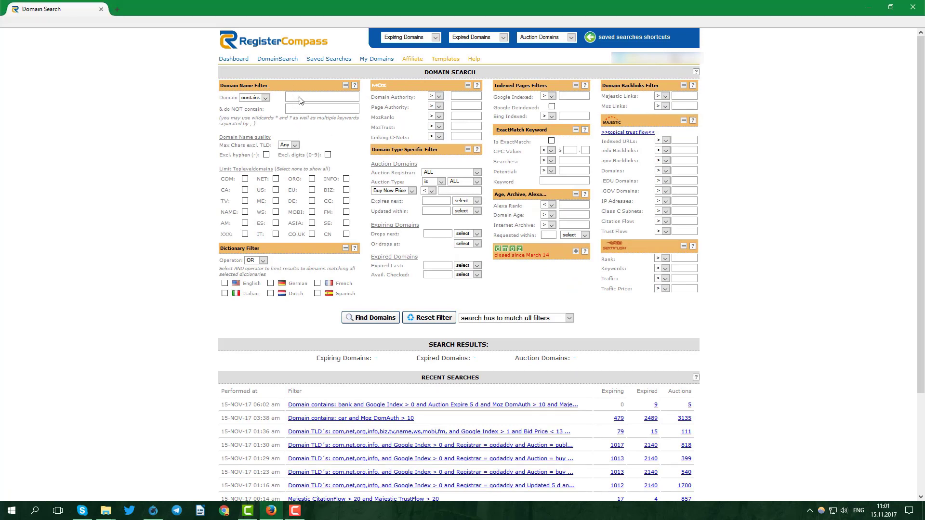
pyautogui.write('marketing')
pyautogui.click(310, 108)
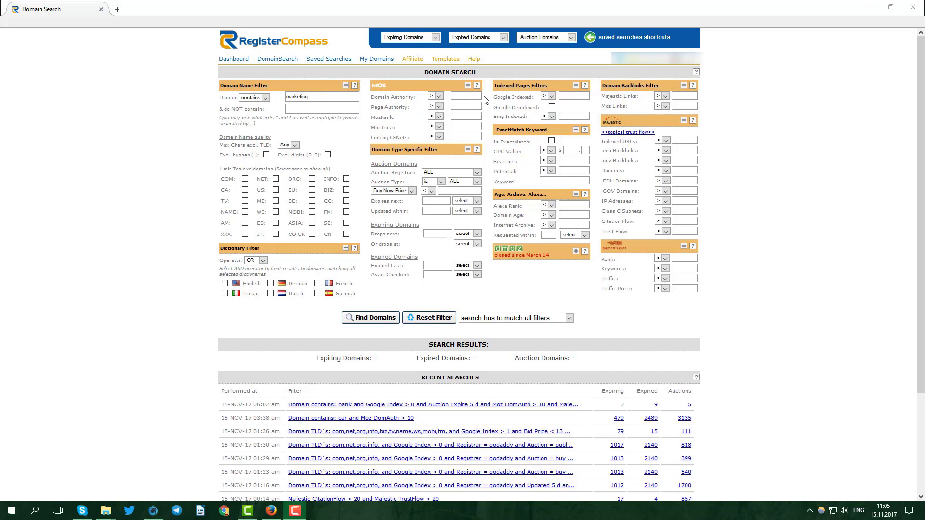
pyautogui.click(480, 110)
# Step: Switch the price filter to Buy Now Price with a maximum of 20
pyautogui.click(412, 190)
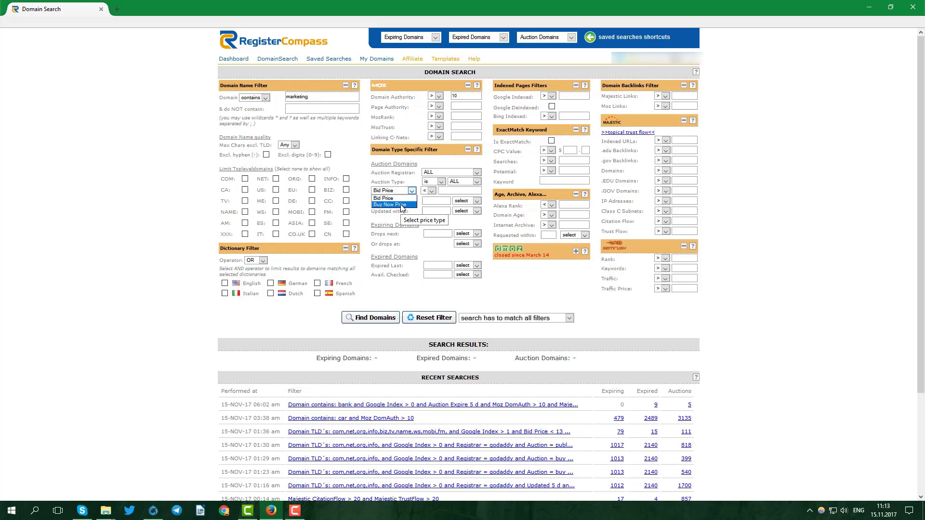
pyautogui.click(402, 205)
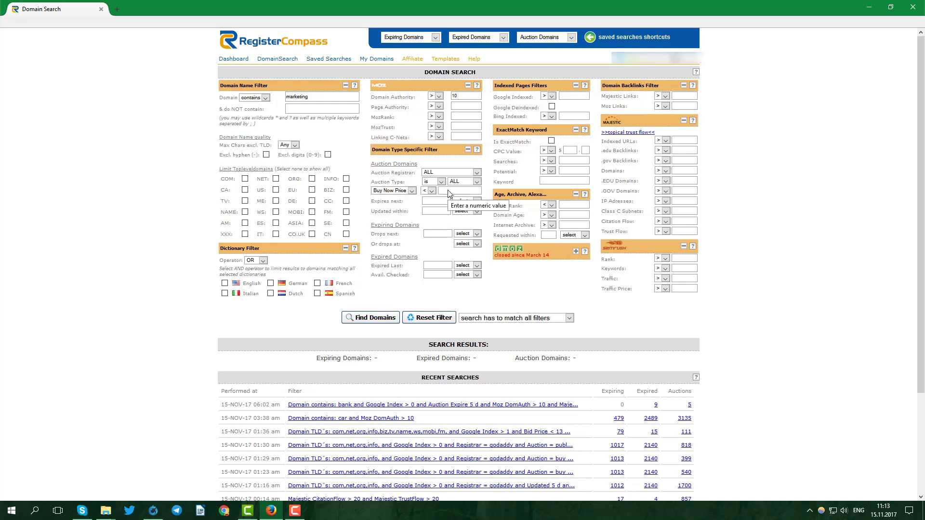
pyautogui.click(449, 191)
pyautogui.write('20')
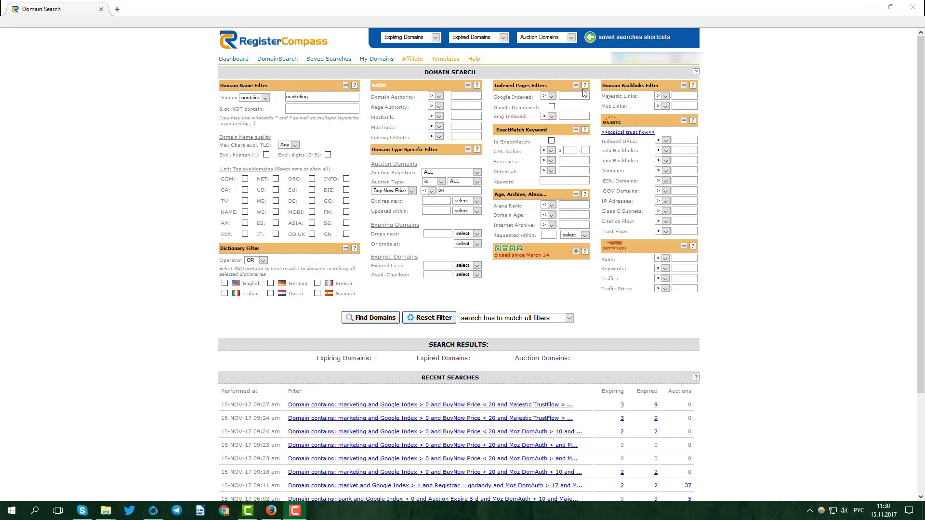
# Step: Require Google Indexed above 0 and Trust Flow above 10, then find domains
pyautogui.click(573, 97)
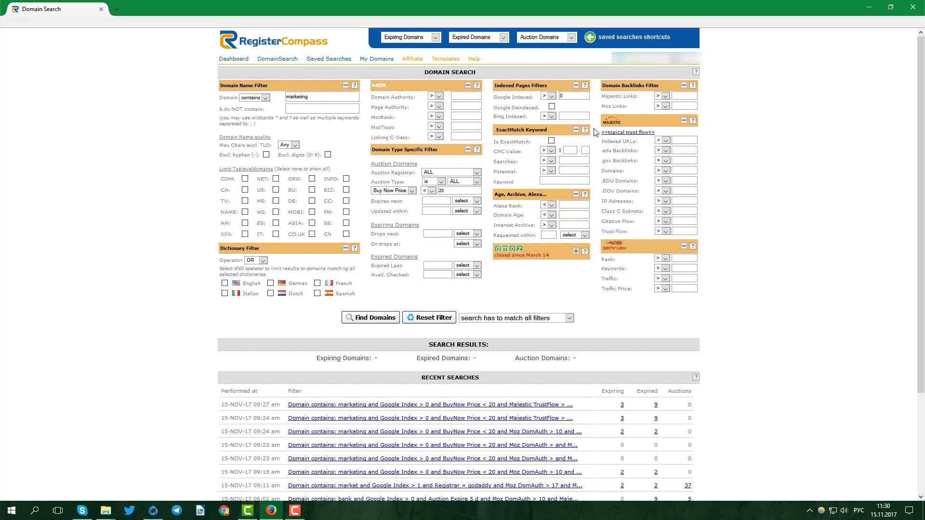
pyautogui.click(678, 233)
pyautogui.write('10')
pyautogui.click(686, 240)
pyautogui.click(380, 318)
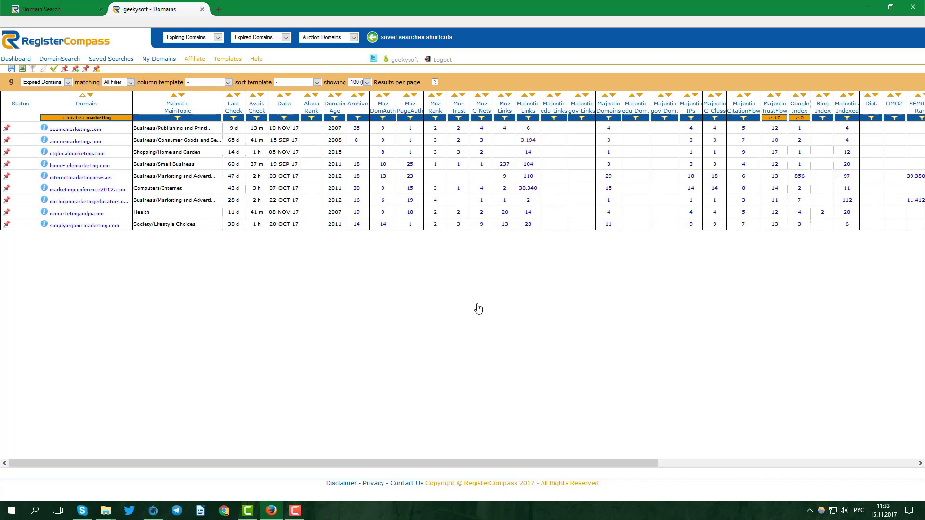
# Step: Sort the found domains by Majestic Trust Flow, highest first, and take internetmarketingnews.us
pyautogui.click(780, 96)
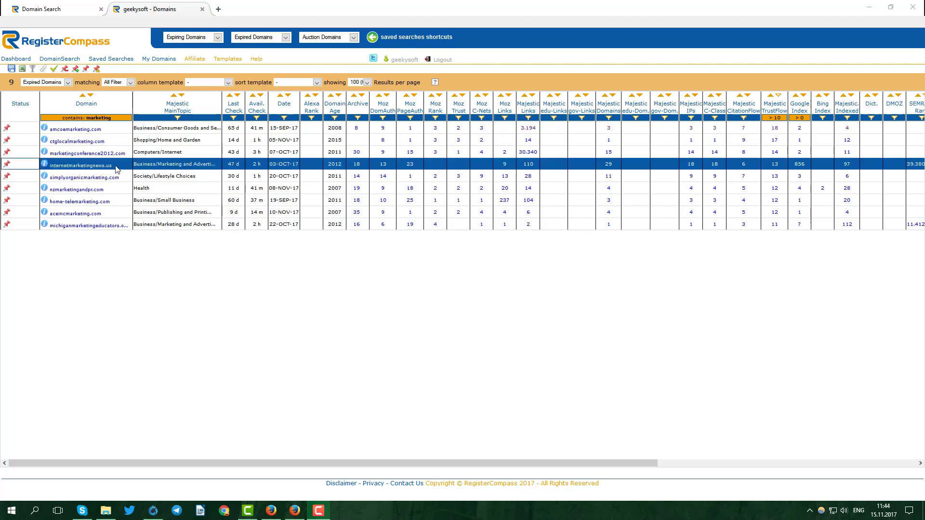
pyautogui.click(52, 166)
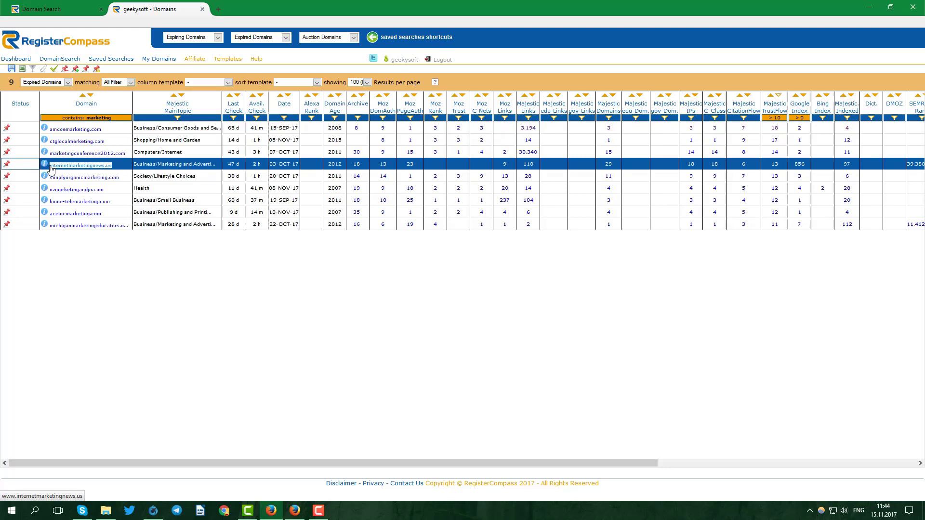
# Step: Look up internetmarketingnews.us in Majestic Site Explorer
pyautogui.click(295, 511)
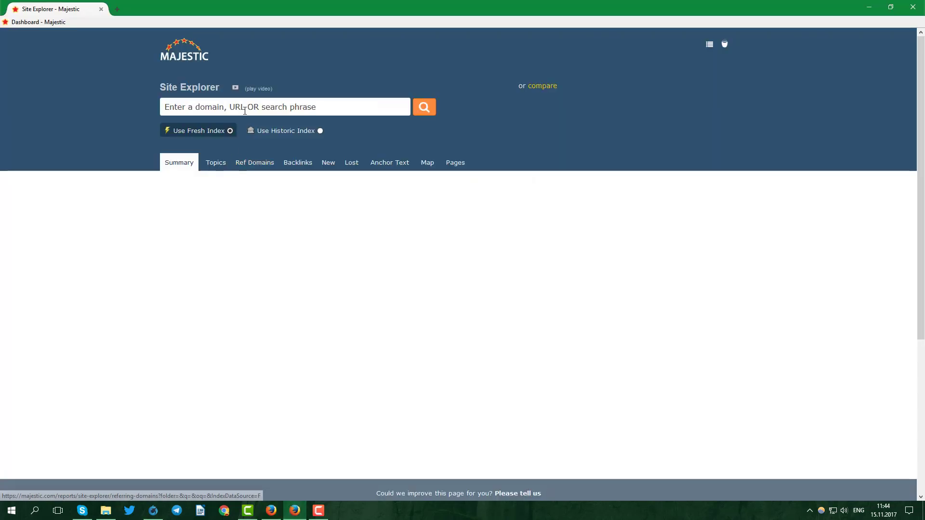
pyautogui.click(373, 107)
pyautogui.write('internetmarketingnews.us')
pyautogui.click(422, 110)
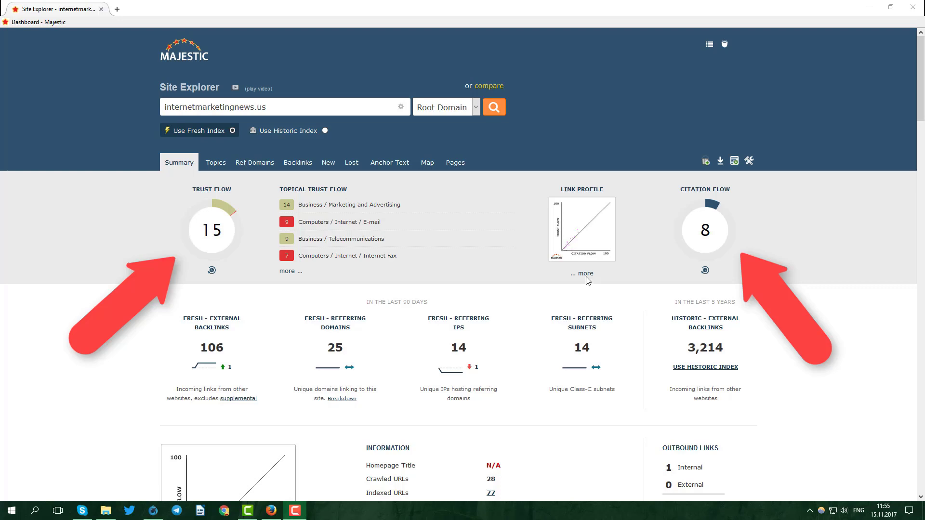
# Step: Browse its backlinks and select the top source URL, campaigner.com/about/media/
pyautogui.click(292, 164)
pyautogui.scroll(-1, 467, 242)
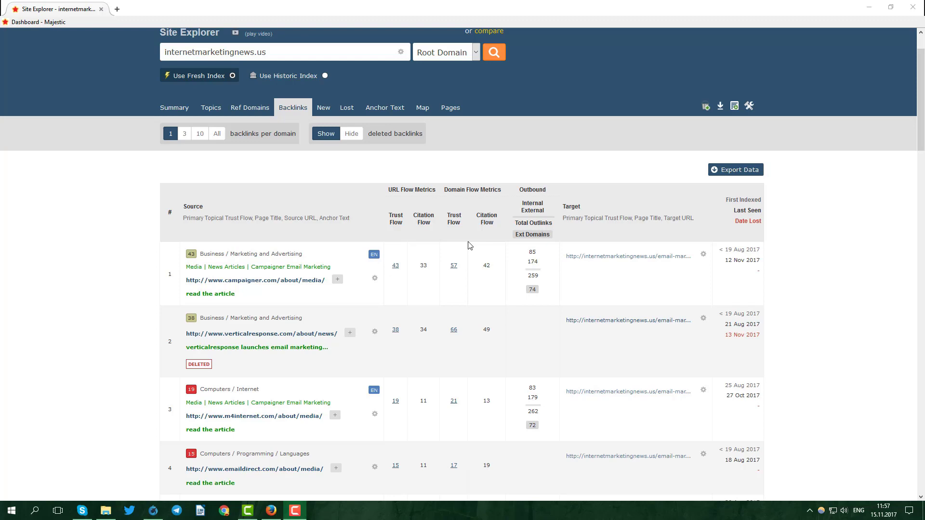
pyautogui.scroll(-2, 600, 298)
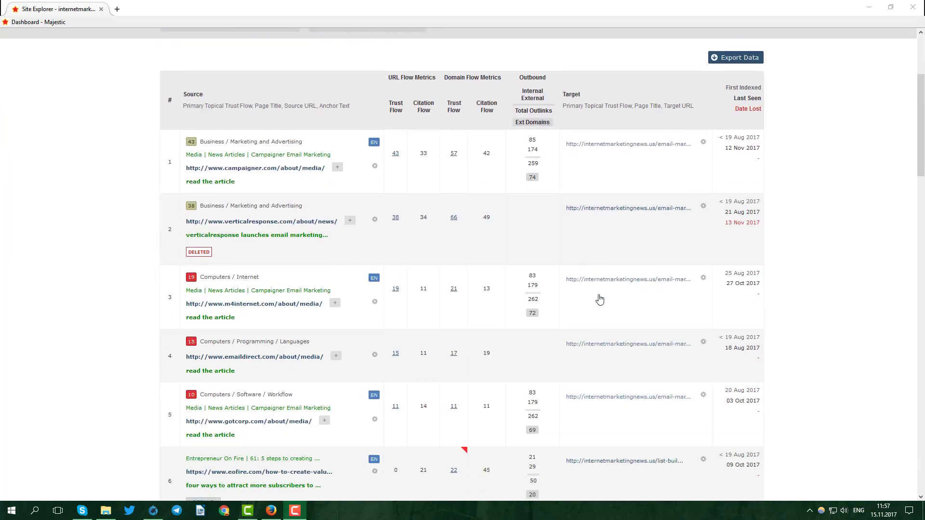
pyautogui.scroll(-4, 600, 299)
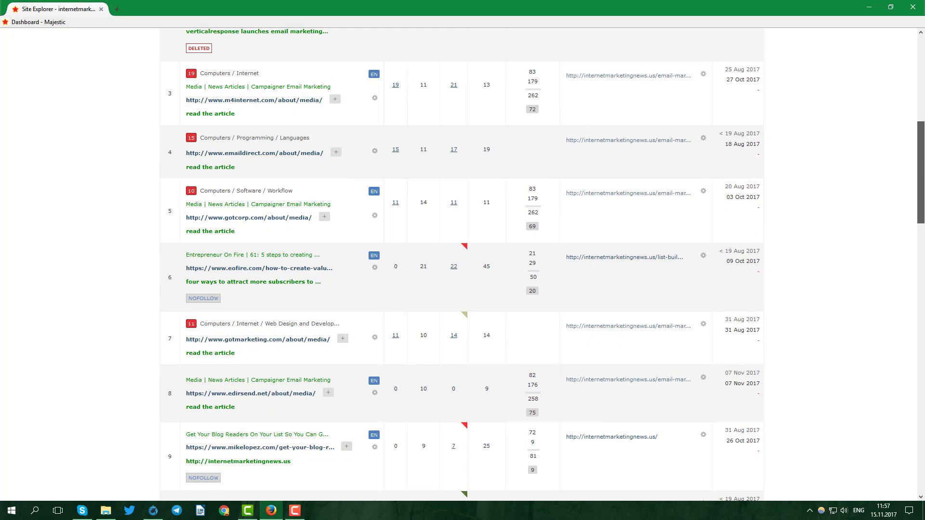
pyautogui.scroll(-9, 463, 289)
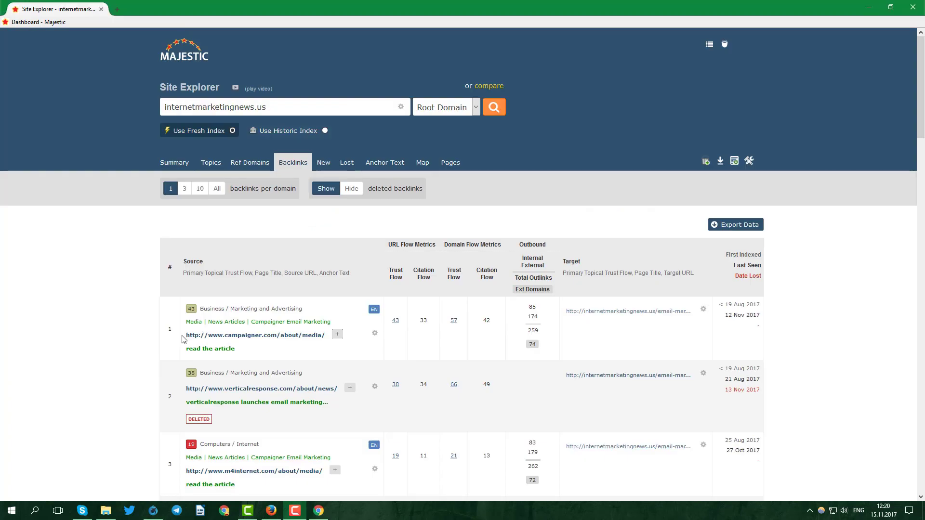
pyautogui.moveTo(186, 336); pyautogui.dragTo(326, 339)
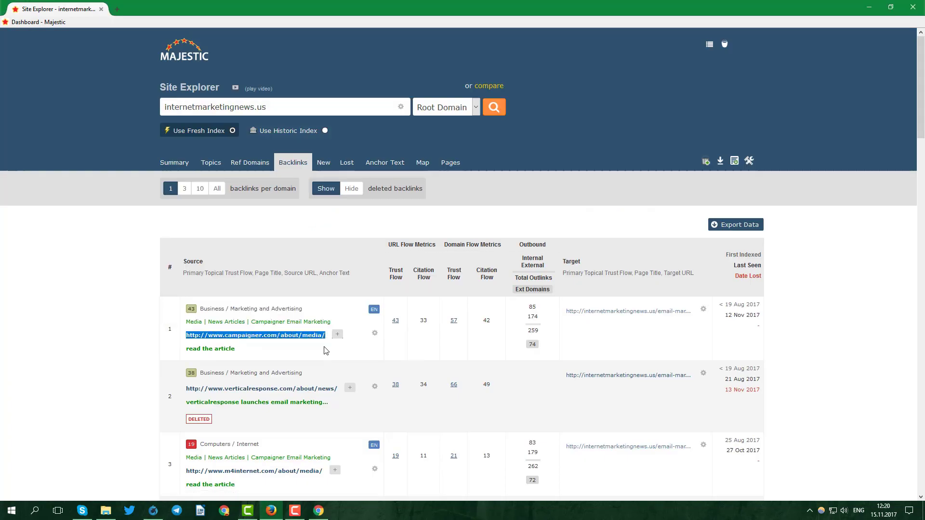
# Step: Load campaigner.com/about/media/ in Chrome and scroll through its article list
pyautogui.click(318, 510)
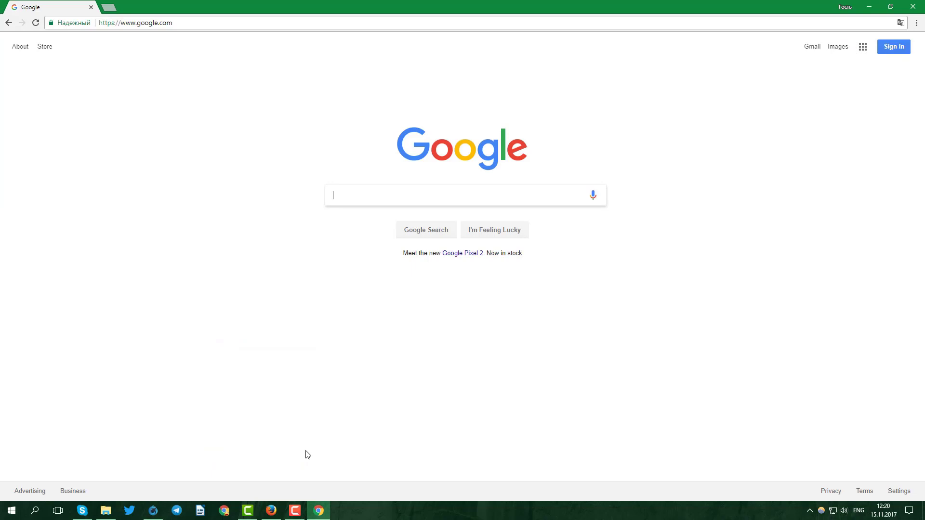
pyautogui.hotkey('ctrl', 'v')
pyautogui.click(175, 23)
pyautogui.hotkey('ctrl', 'v')
pyautogui.press('Return')
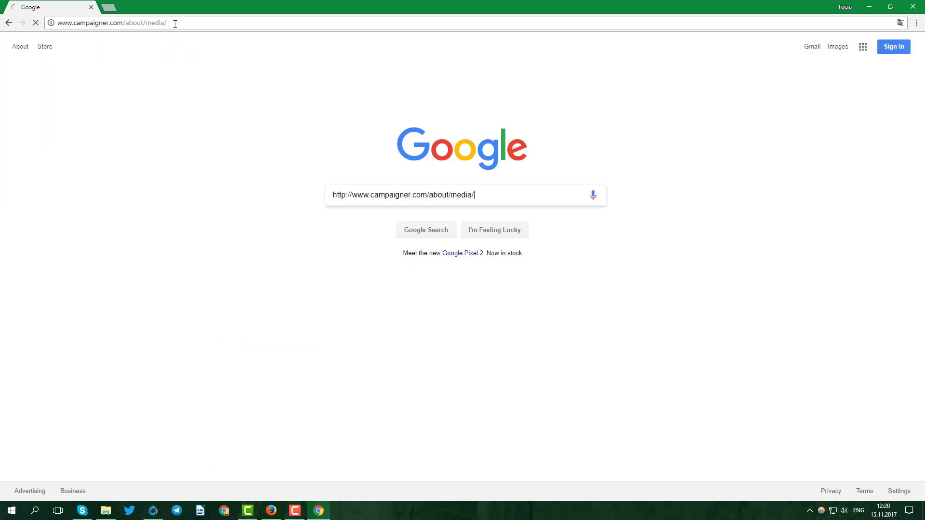
pyautogui.scroll(-7, 411, 167)
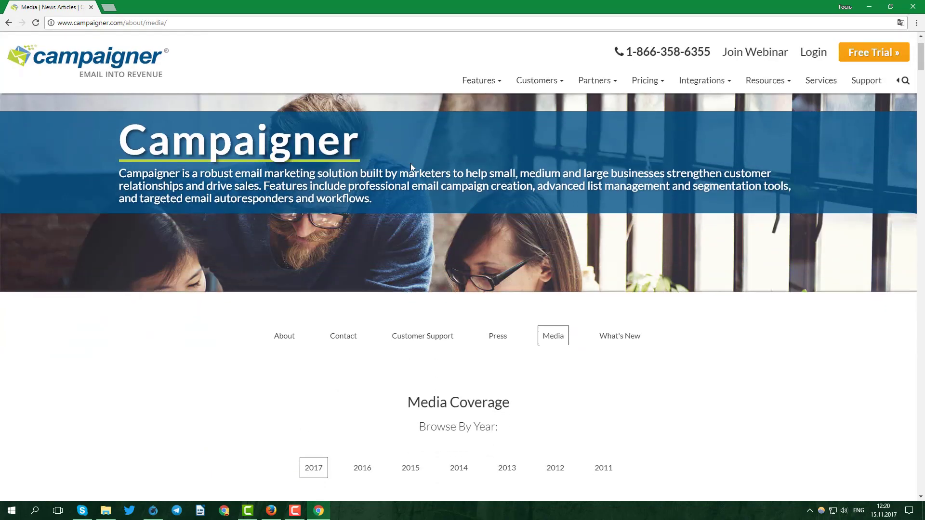
pyautogui.scroll(-10, 410, 169)
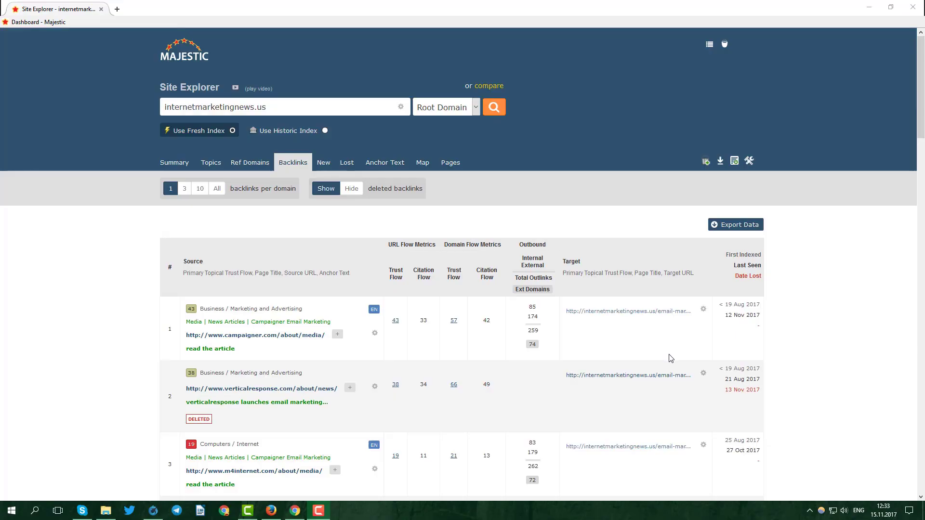
pyautogui.scroll(-7, 670, 358)
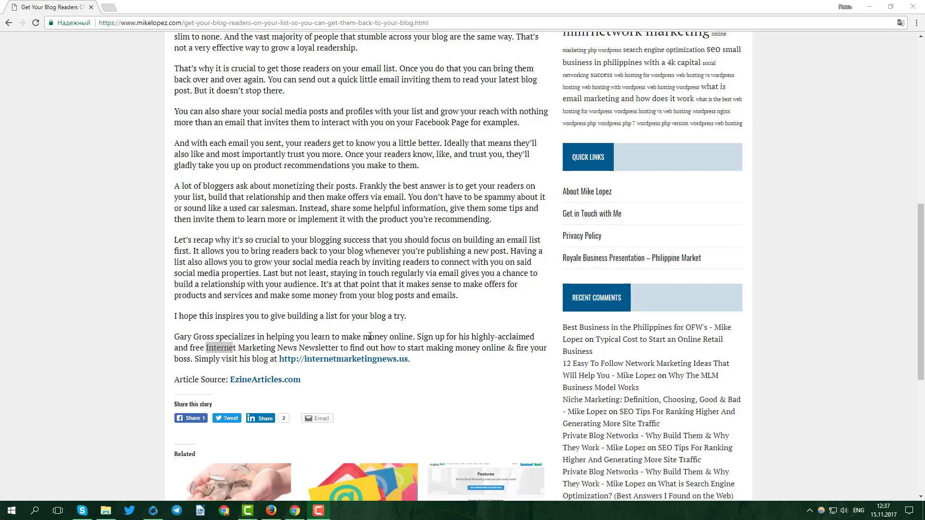
# Step: Inspect the article's internetmarketingnews.us link and confirm it has rel="nofollow"
pyautogui.rightClick(359, 360)
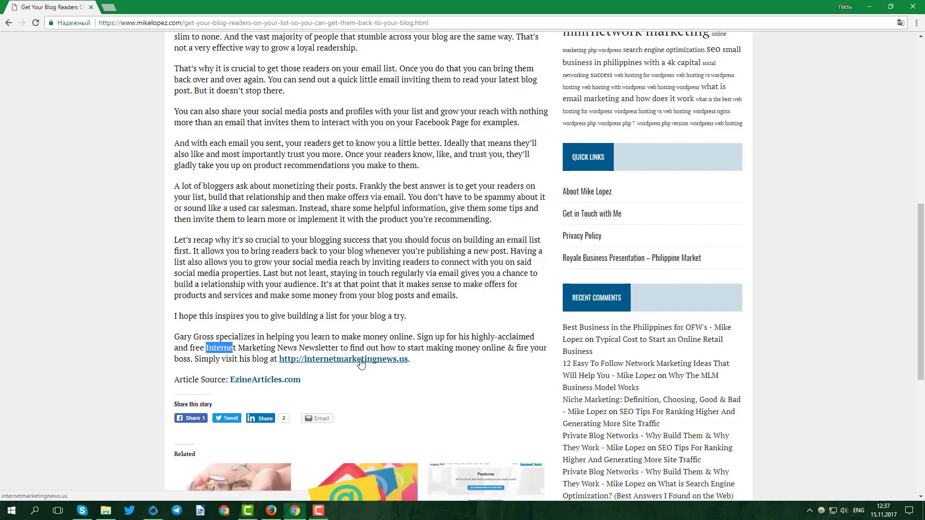
pyautogui.click(389, 434)
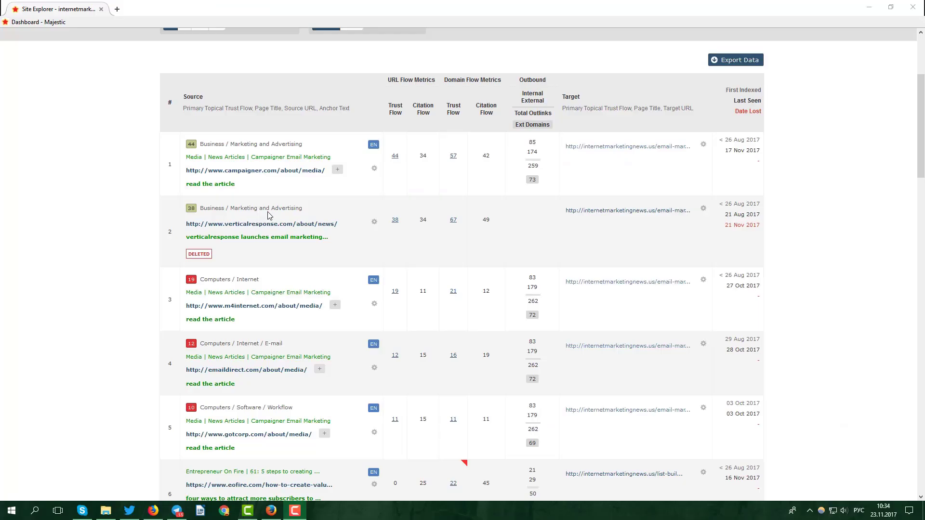
pyautogui.scroll(3, 297, 230)
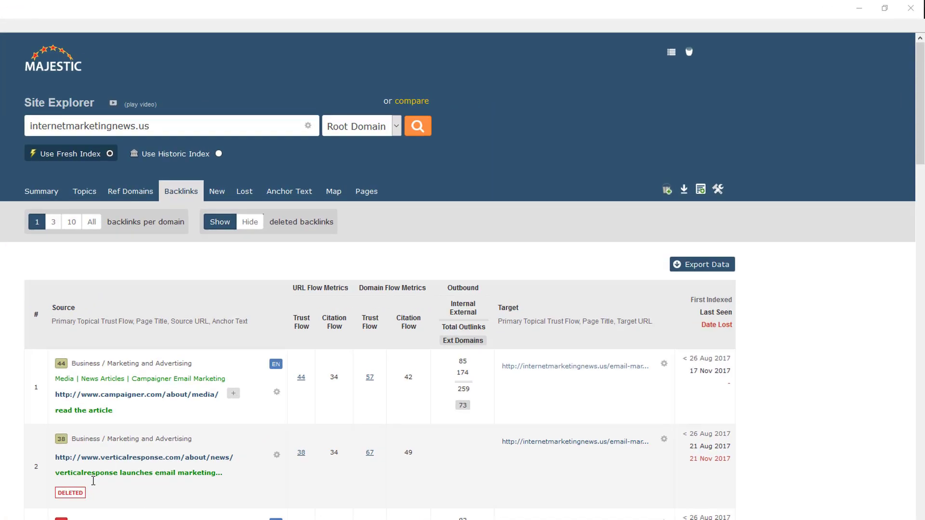
pyautogui.scroll(-12, 462, 279)
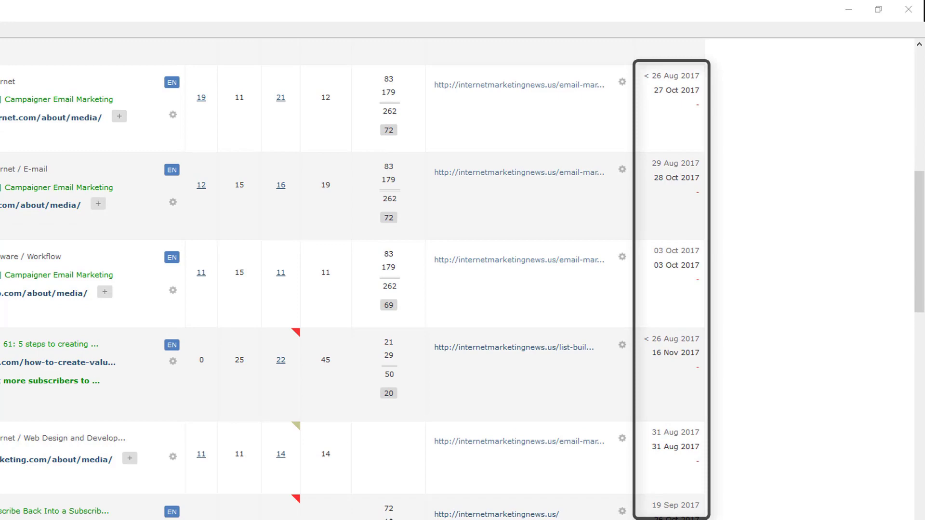
pyautogui.scroll(-15, 462, 280)
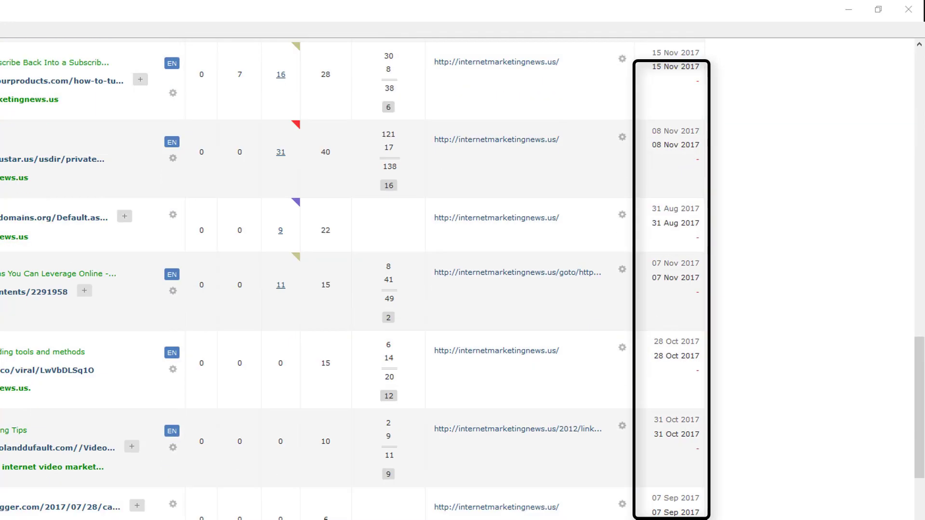
pyautogui.scroll(-12, 463, 279)
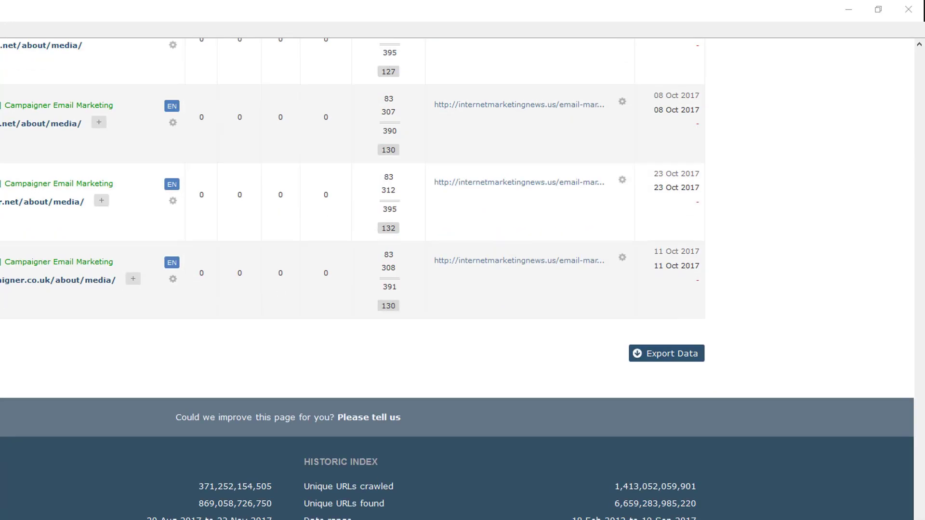
pyautogui.scroll(6, 463, 280)
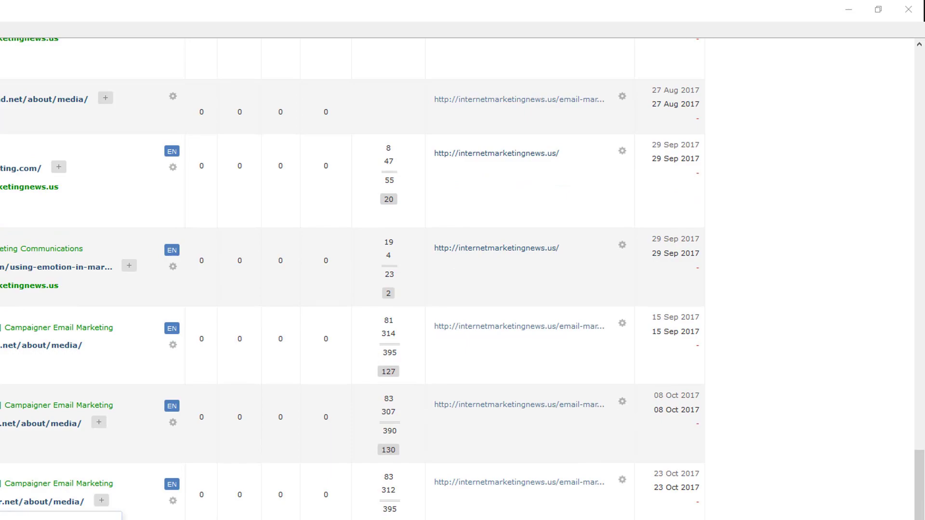
pyautogui.scroll(10, 406, 176)
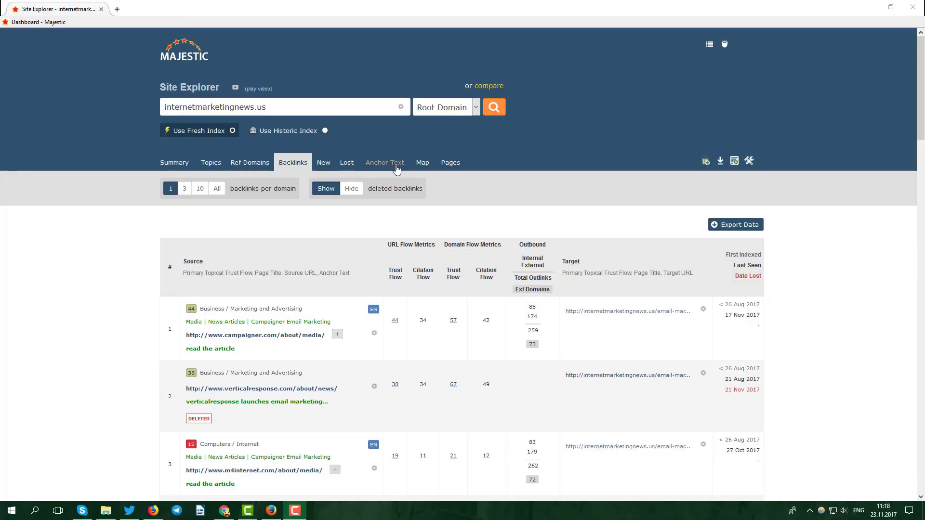
# Step: Review the anchor-text word cloud and table for links pointing to internetmarketingnews.us
pyautogui.click(397, 169)
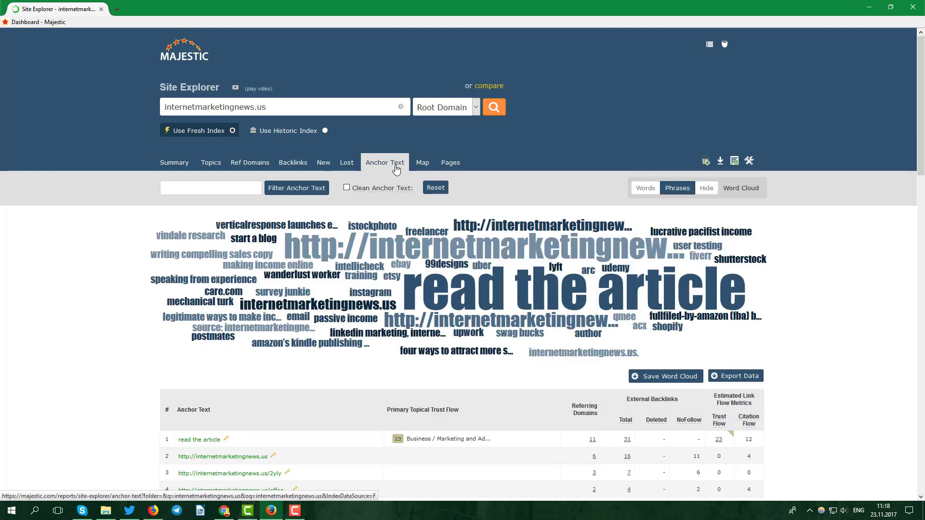
pyautogui.scroll(-3, 396, 168)
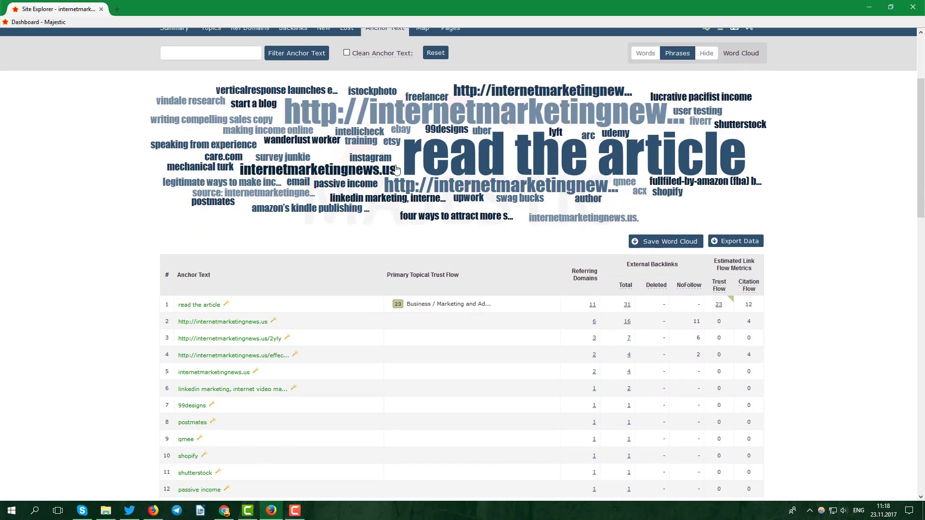
pyautogui.scroll(-1, 396, 168)
pyautogui.scroll(-3, 396, 169)
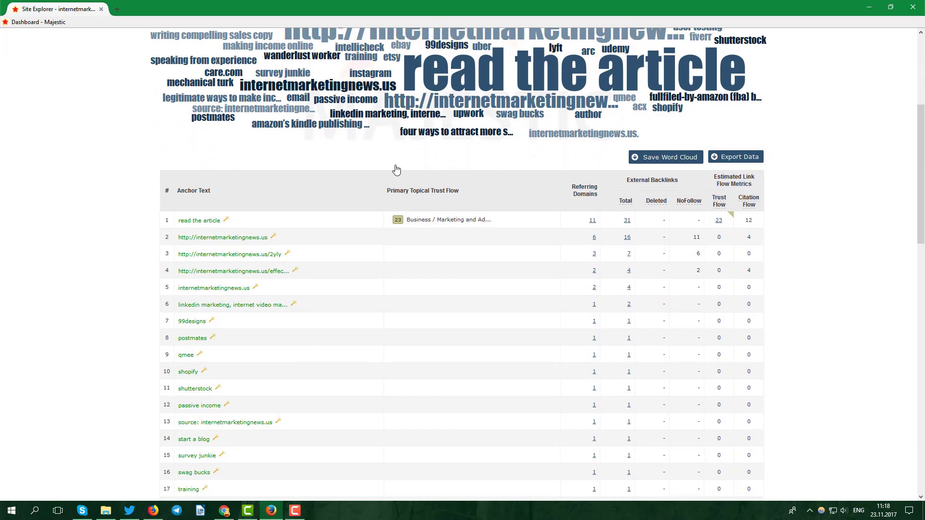
pyautogui.scroll(-4, 396, 169)
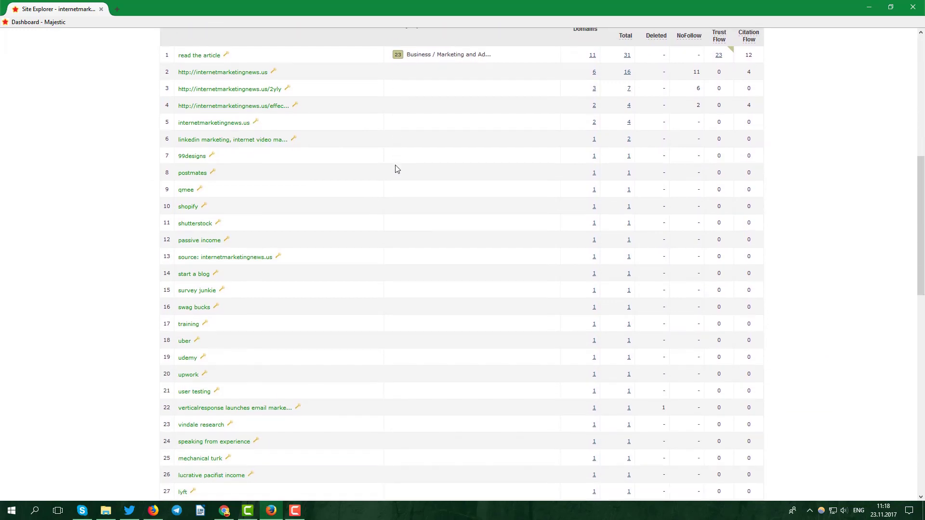
pyautogui.scroll(-6, 396, 169)
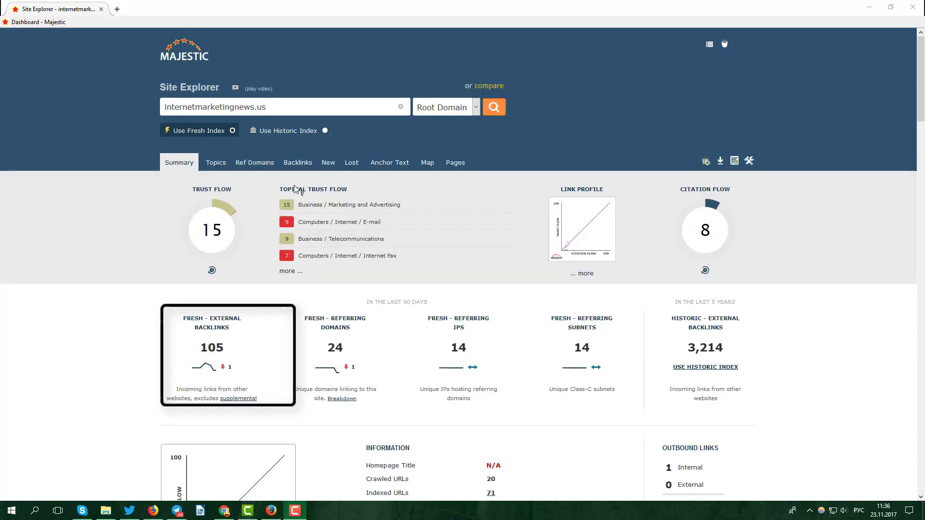
# Step: Switch Majestic to the historic index, showing Trust Flow 20 and 3,214 backlinks from 504 domains
pyautogui.click(325, 131)
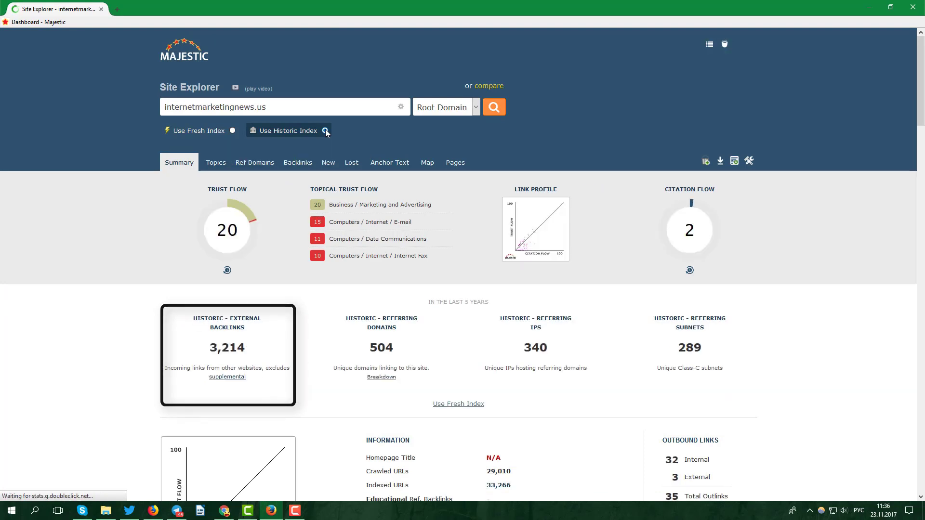
pyautogui.scroll(-1, 326, 133)
pyautogui.scroll(-10, 325, 132)
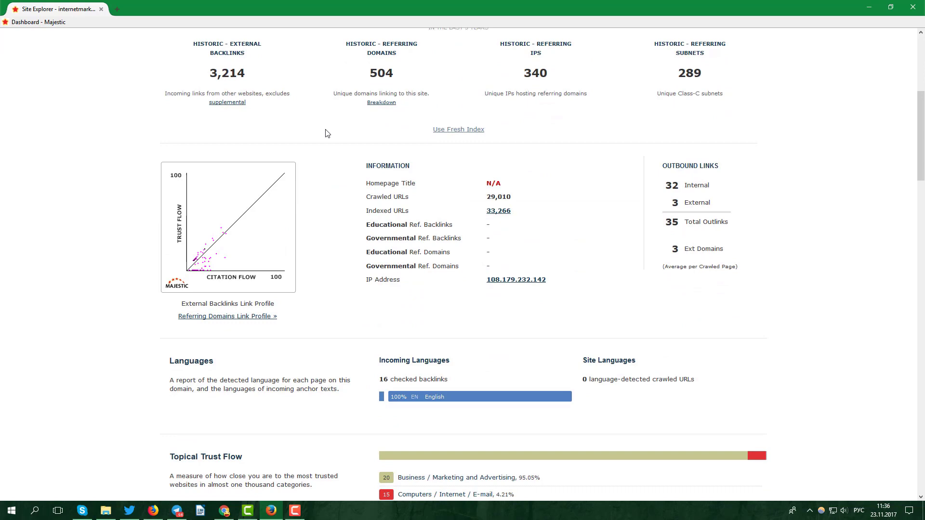
pyautogui.scroll(-1, 326, 133)
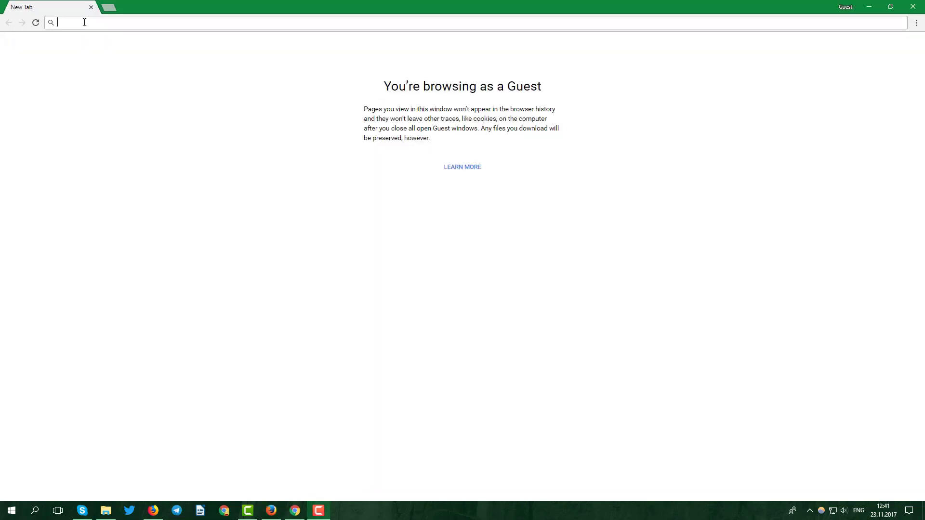
# Step: Go to archive.org and look up internetmarketingnews.us in the Wayback Machine
pyautogui.write('archive')
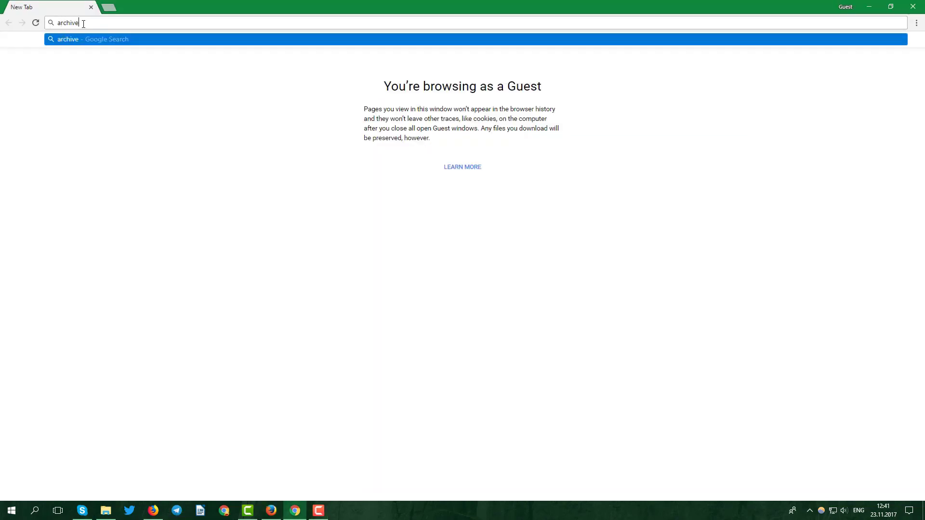
pyautogui.write('.org')
pyautogui.press('Return')
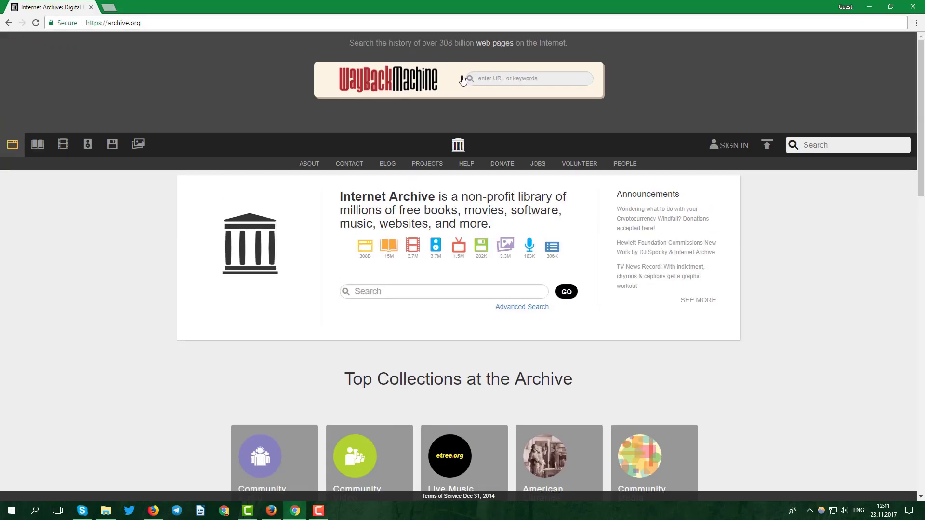
pyautogui.press('Return')
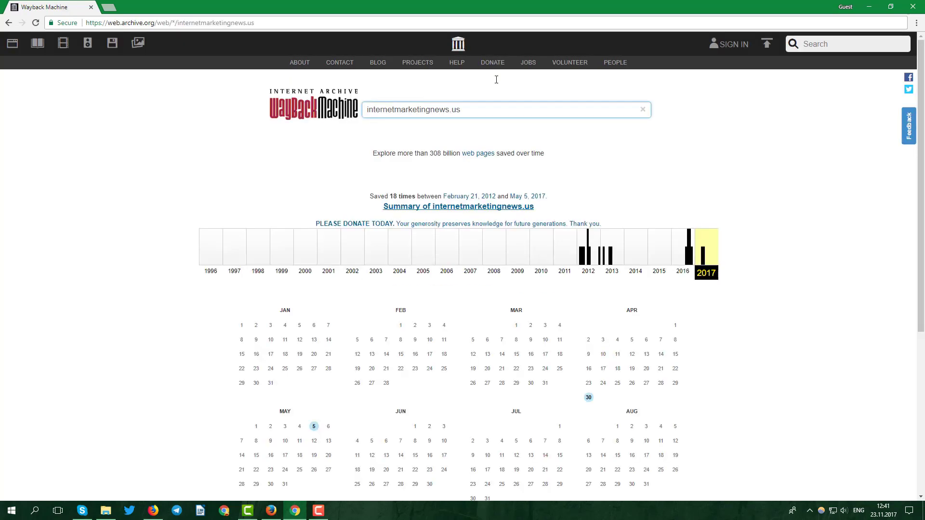
# Step: View the August 6, 2016 snapshot, then the March 23, 2012 capture
pyautogui.click(692, 257)
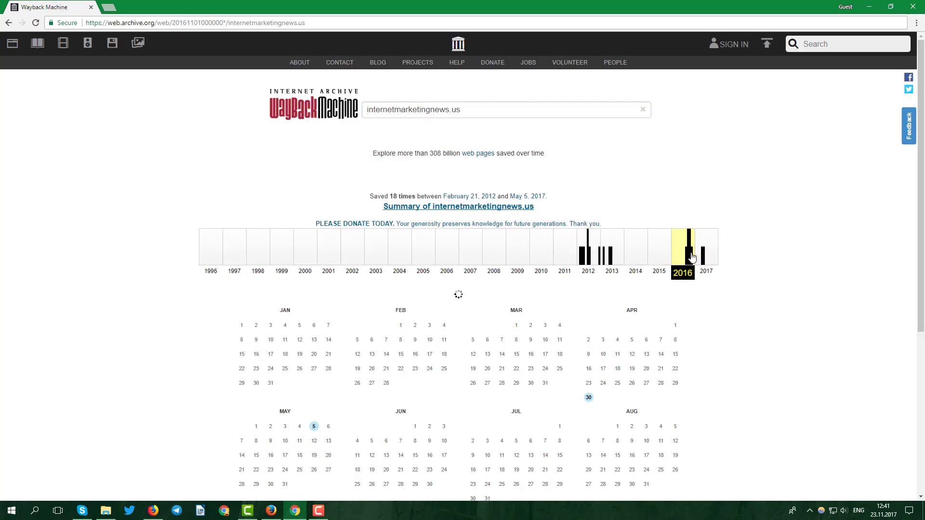
pyautogui.scroll(-1, 688, 260)
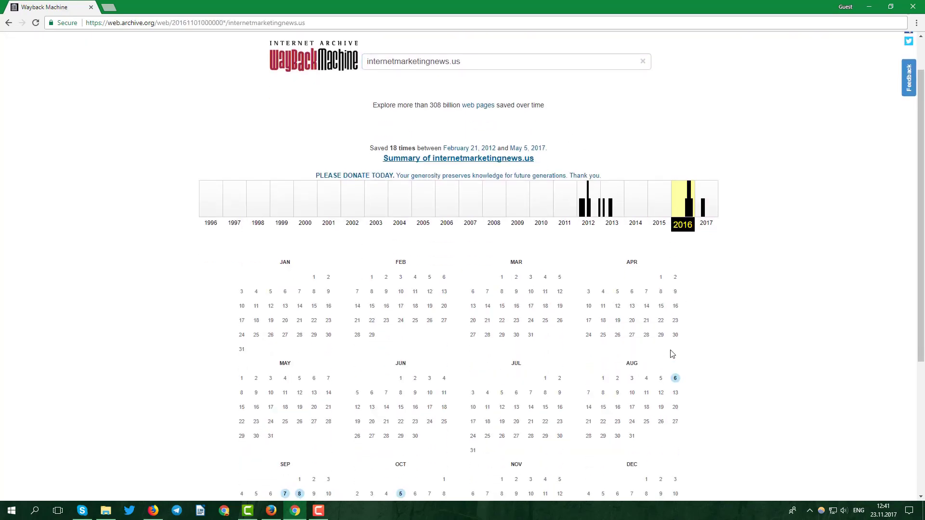
pyautogui.click(675, 379)
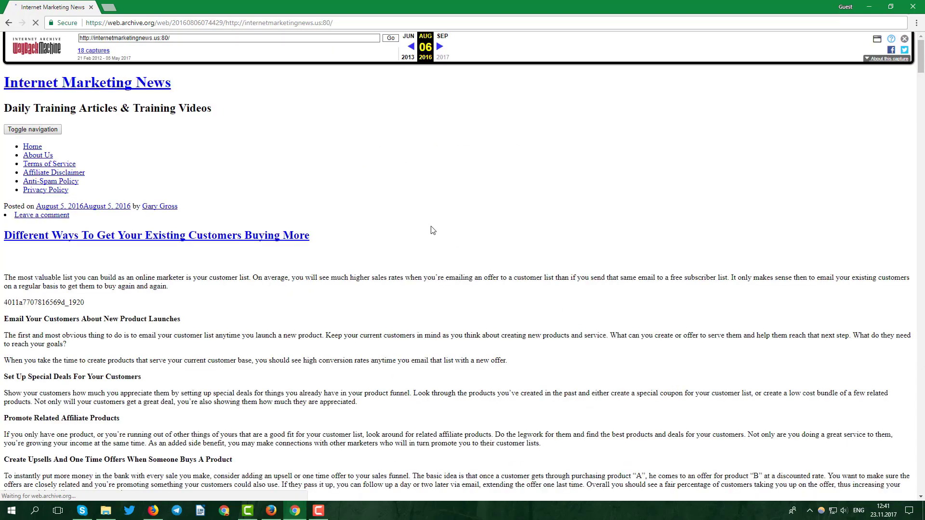
pyautogui.click(331, 58)
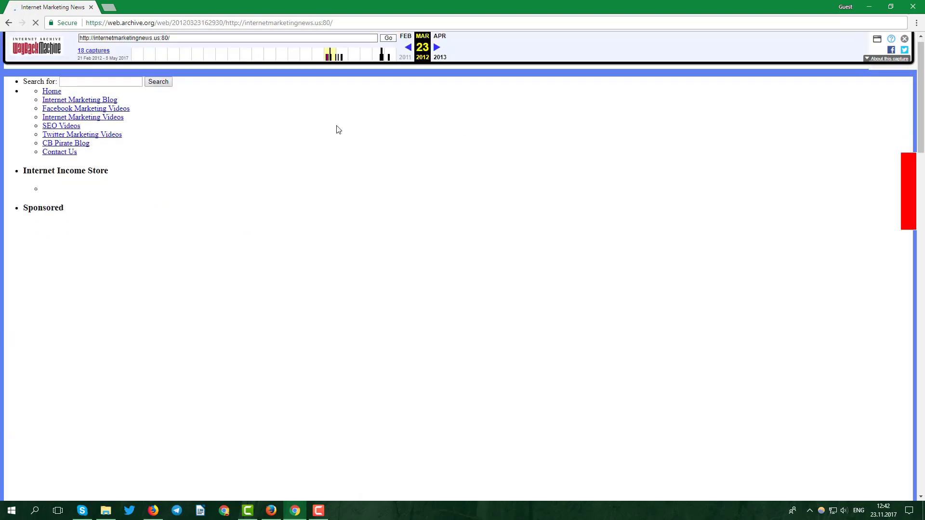
pyautogui.scroll(-15, 336, 127)
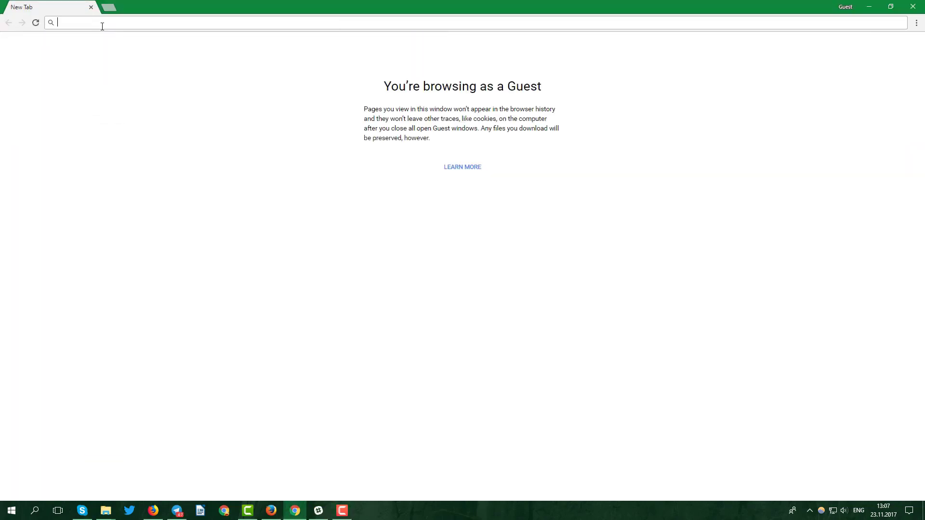
# Step: Search Google for info:internetmarketingnews.us
pyautogui.write('google.')
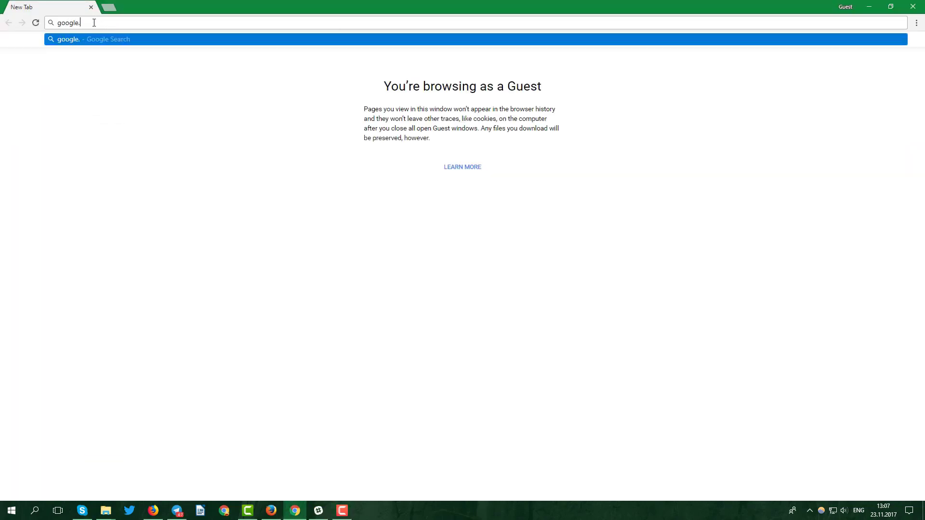
pyautogui.write('com')
pyautogui.press('Return')
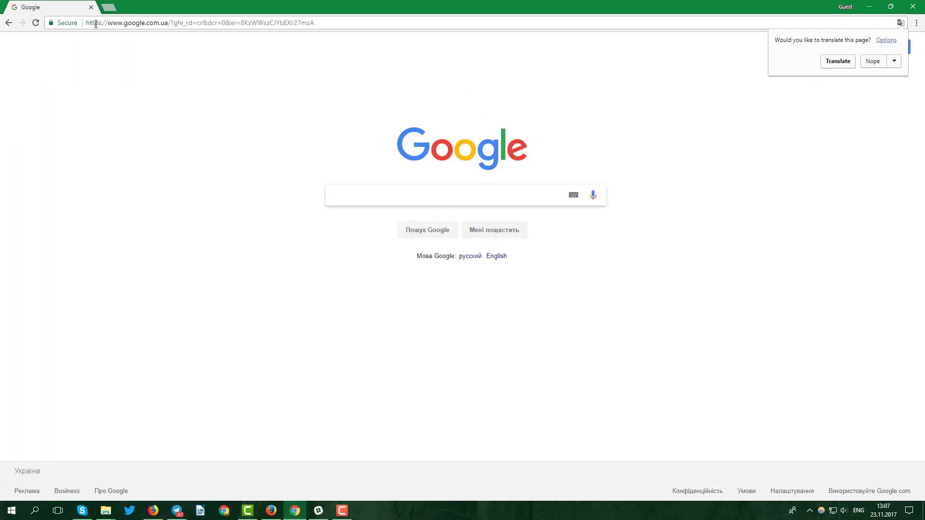
pyautogui.write('info:')
pyautogui.write('internetmarketingnews.us')
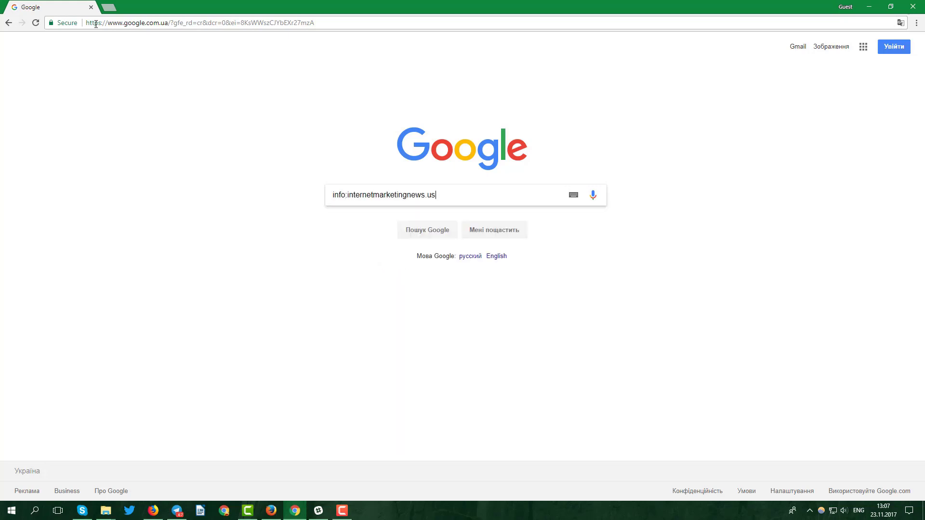
pyautogui.press('Return')
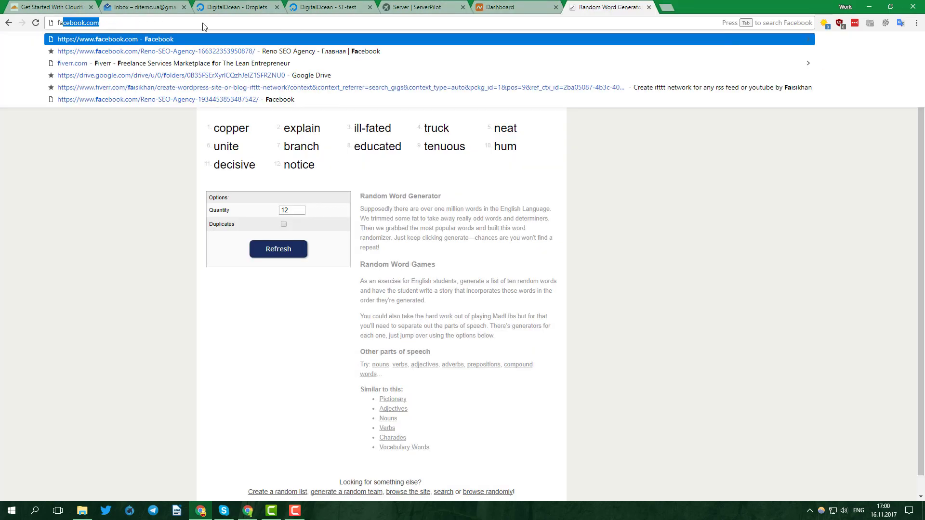
# Step: Find wordgenerator.net via Google and copy the generated word Hioffpo, then return to Namecheap
pyautogui.write('fake word generator')
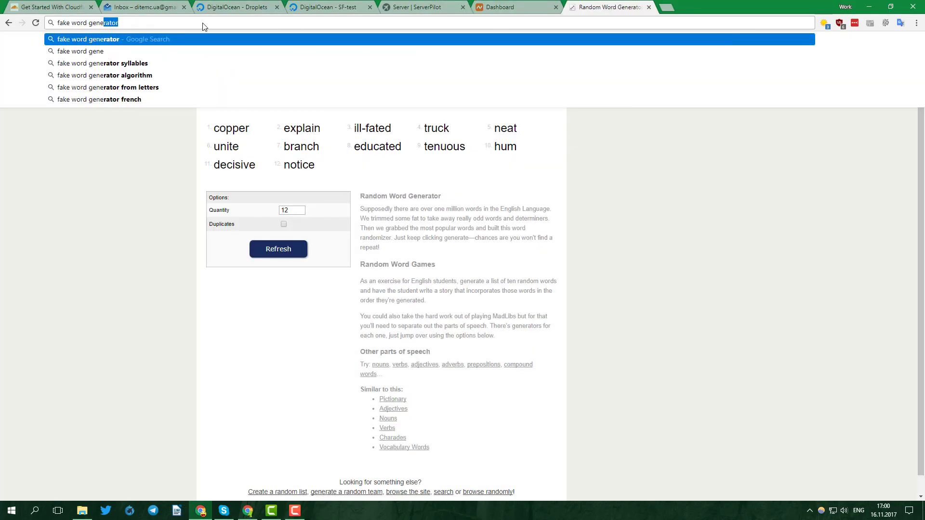
pyautogui.press('Return')
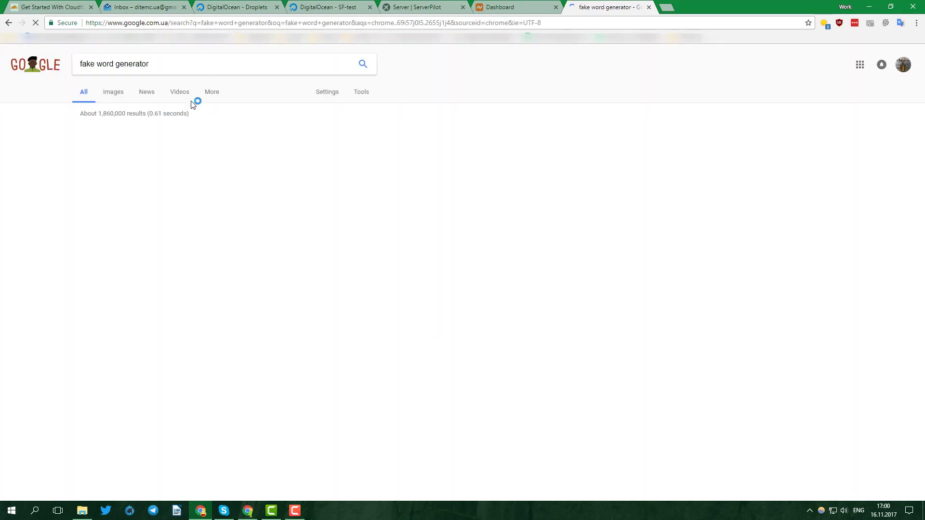
pyautogui.click(165, 133)
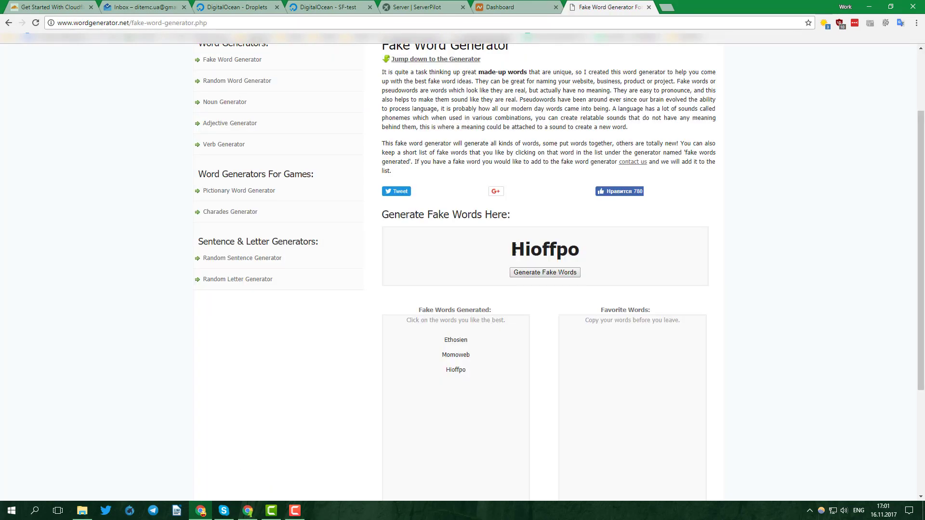
pyautogui.moveTo(512, 250); pyautogui.dragTo(589, 251)
pyautogui.hotkey('ctrl', 'c')
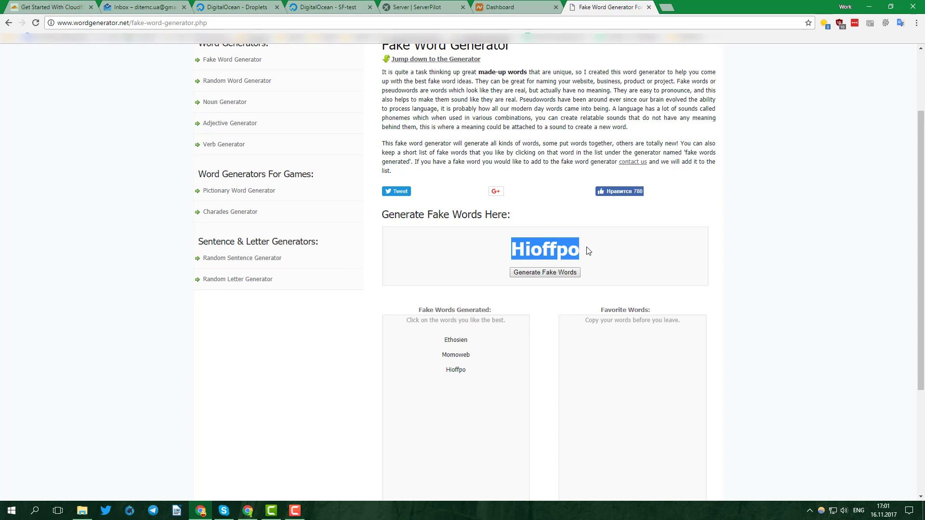
pyautogui.click(514, 7)
# Step: Search Namecheap's Domain Name Search for available Hioffpo domains
pyautogui.moveTo(525, 92)
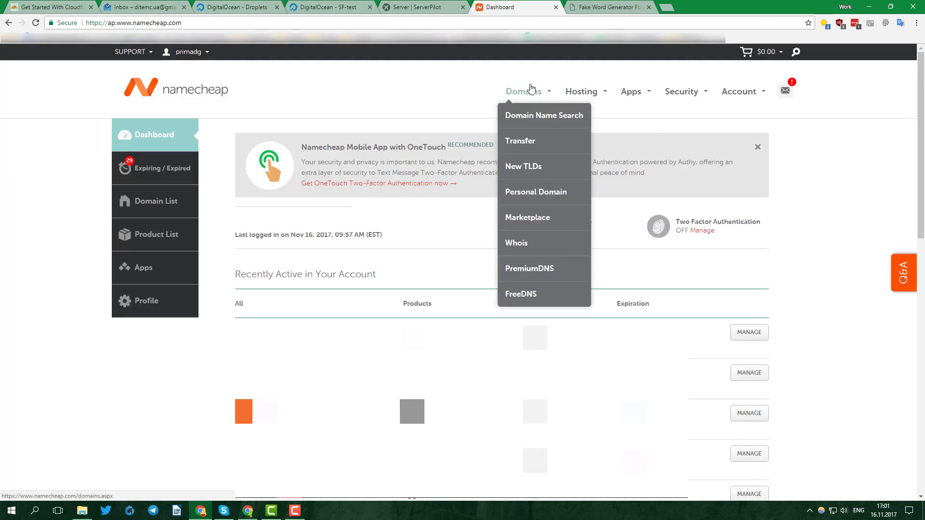
pyautogui.click(539, 116)
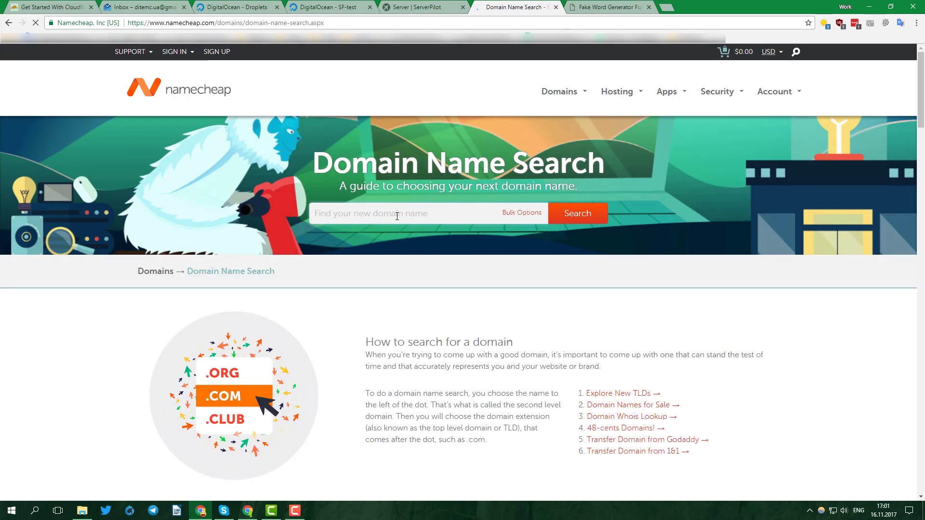
pyautogui.click(397, 216)
pyautogui.hotkey('ctrl', 'v')
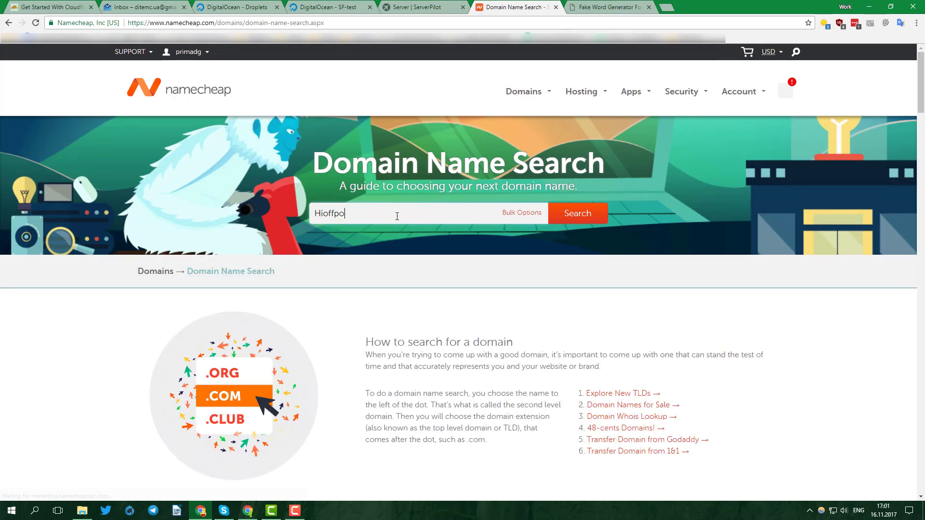
pyautogui.press('Return')
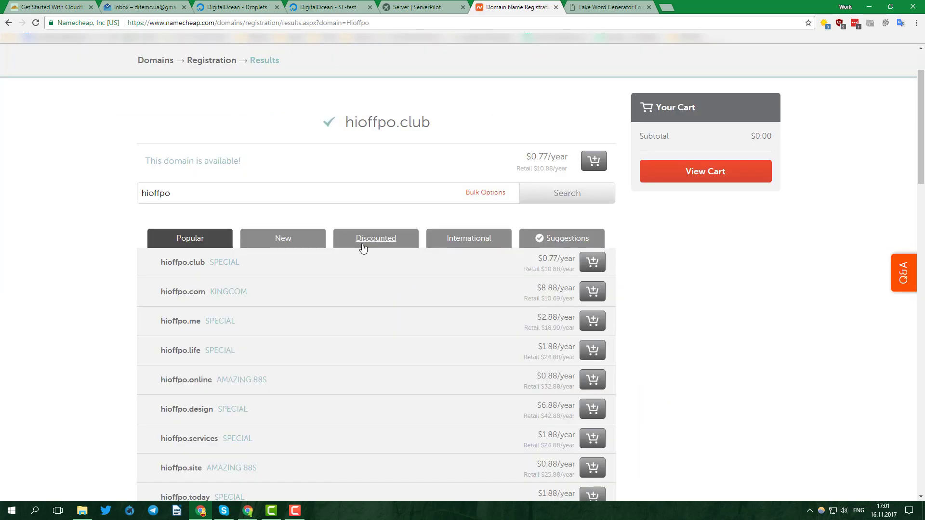
# Step: Pick the discounted hioffpo.win, confirm the order and pay for it
pyautogui.click(368, 242)
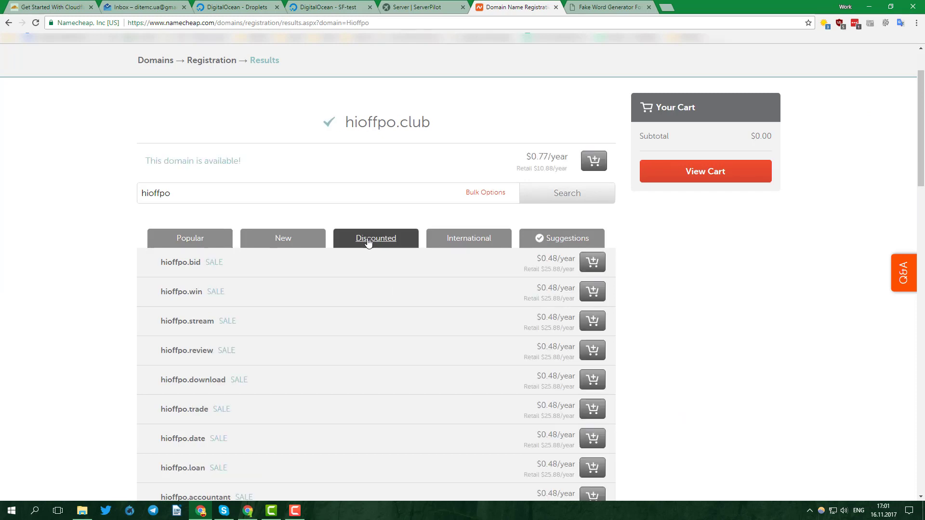
pyautogui.scroll(-2, 366, 268)
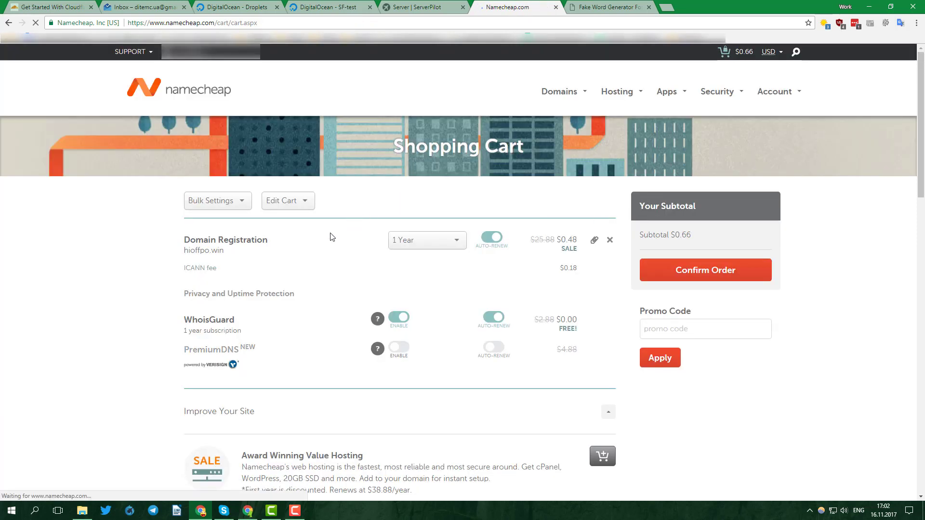
pyautogui.scroll(-10, 273, 309)
pyautogui.click(273, 308)
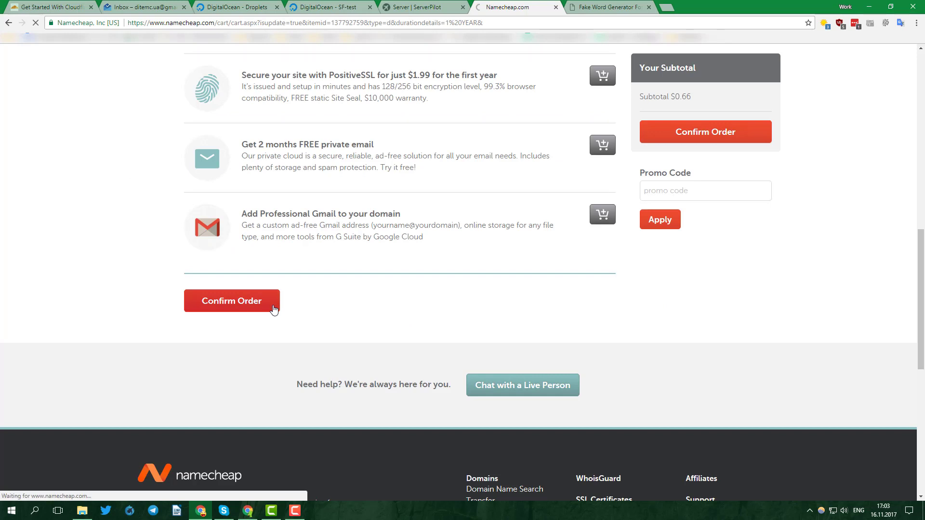
pyautogui.click(245, 379)
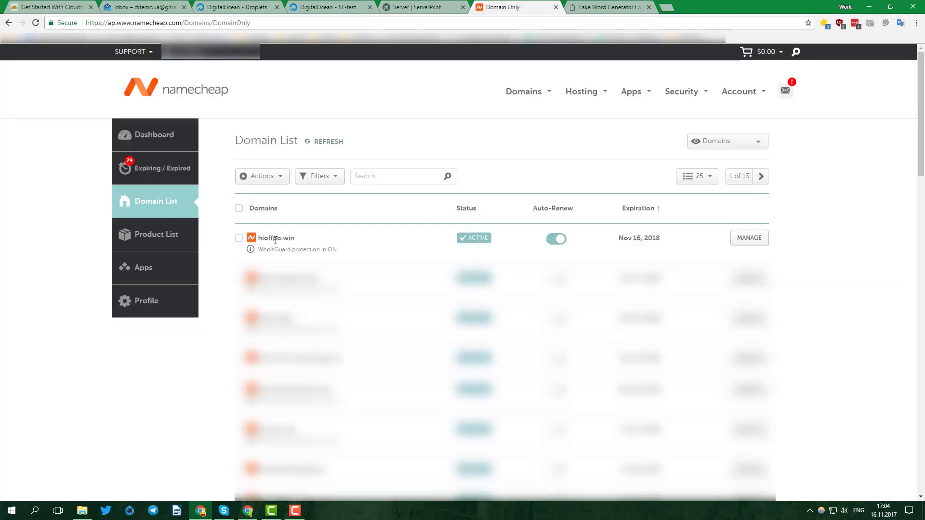
# Step: Set hioffpo.win to Custom DNS with ns1.digitalocean.com and ns2.digitalocean.com, and save
pyautogui.click(750, 238)
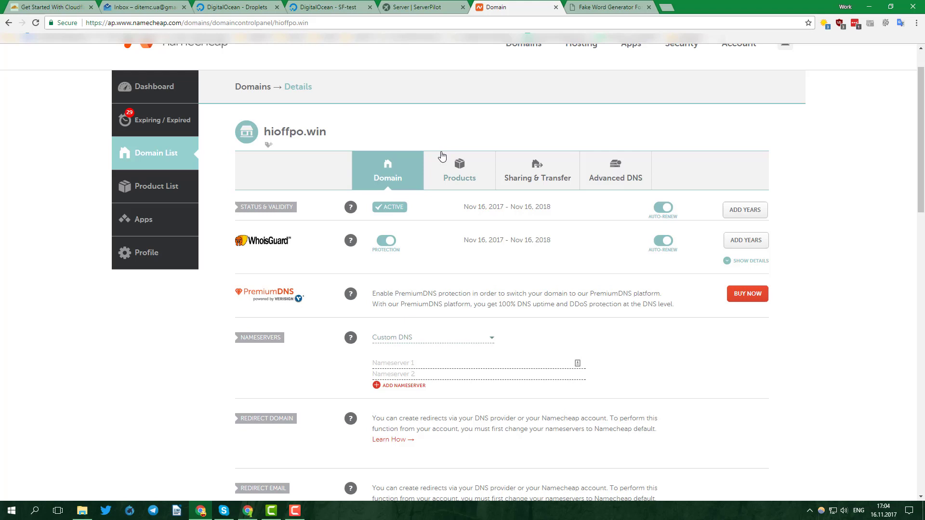
pyautogui.scroll(-1, 442, 155)
pyautogui.scroll(-1, 438, 155)
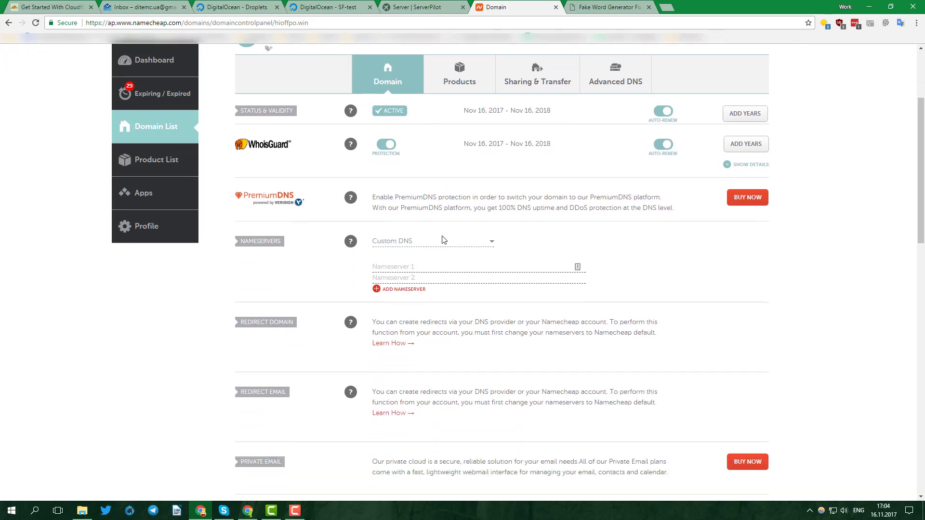
pyautogui.click(443, 242)
pyautogui.click(444, 243)
pyautogui.click(422, 264)
pyautogui.write('ns1.digitalocean.comns2.')
pyautogui.scroll(-1, 506, 265)
pyautogui.click(647, 195)
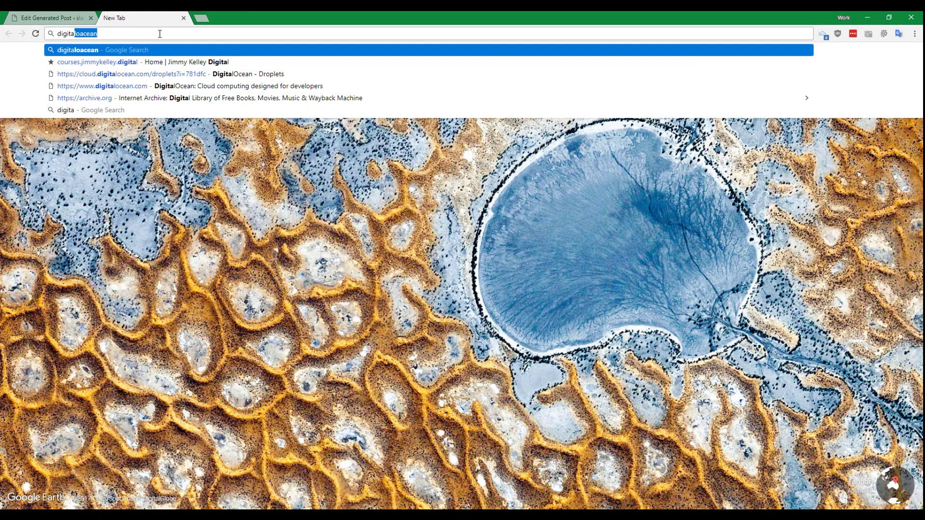
pyautogui.write('.com')
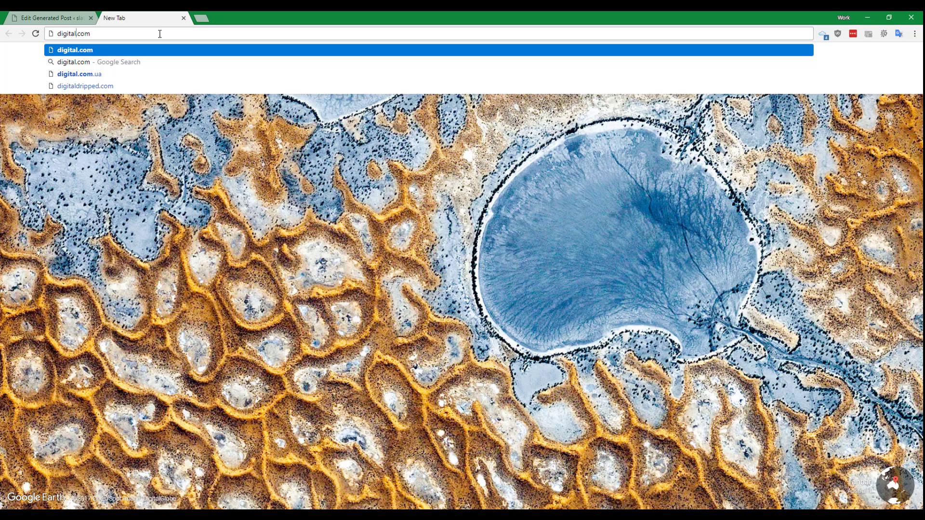
# Step: Log in to DigitalOcean and start creating a new droplet
pyautogui.press('Return')
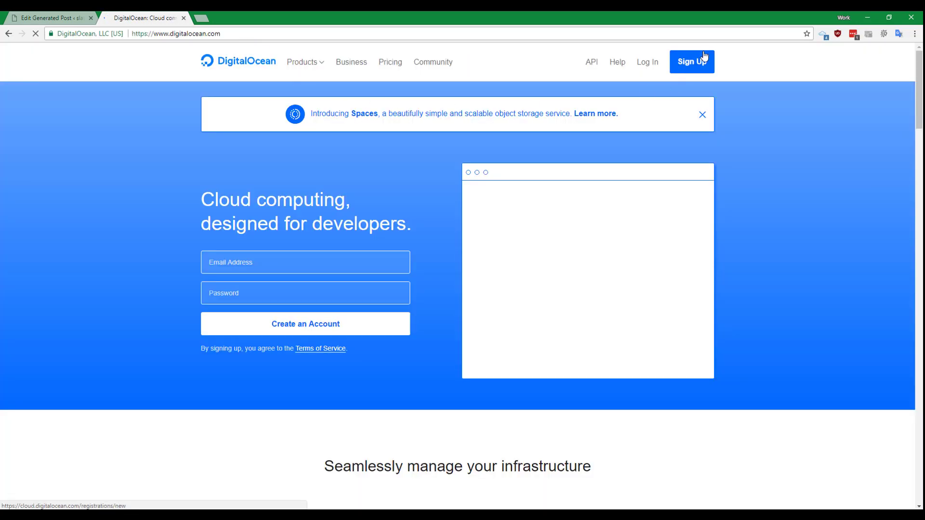
pyautogui.click(648, 62)
pyautogui.click(639, 62)
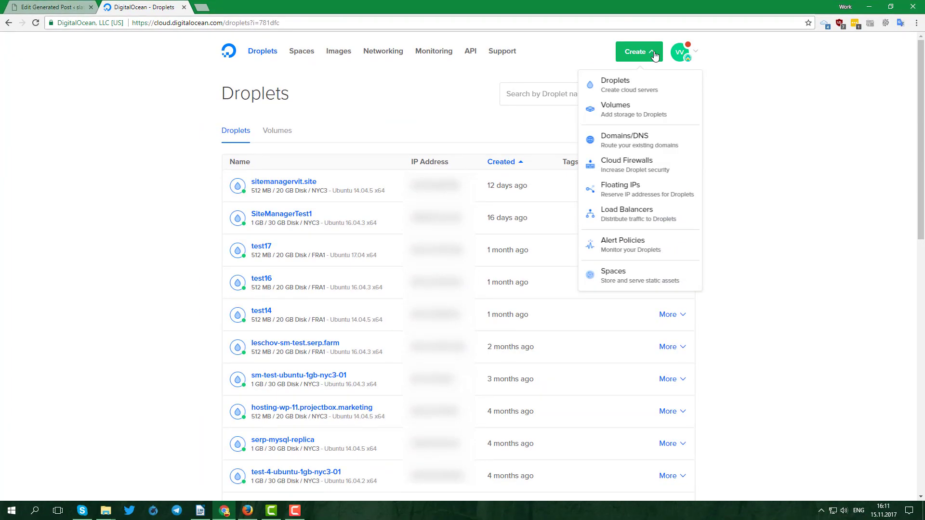
pyautogui.click(639, 97)
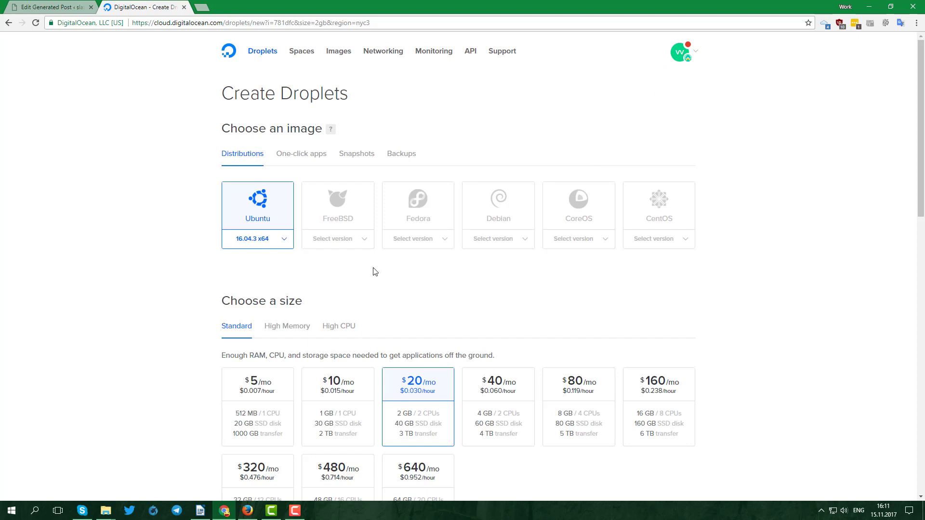
# Step: Choose the $10/mo 1 GB size, name it SF-test, and create the droplet
pyautogui.click(346, 385)
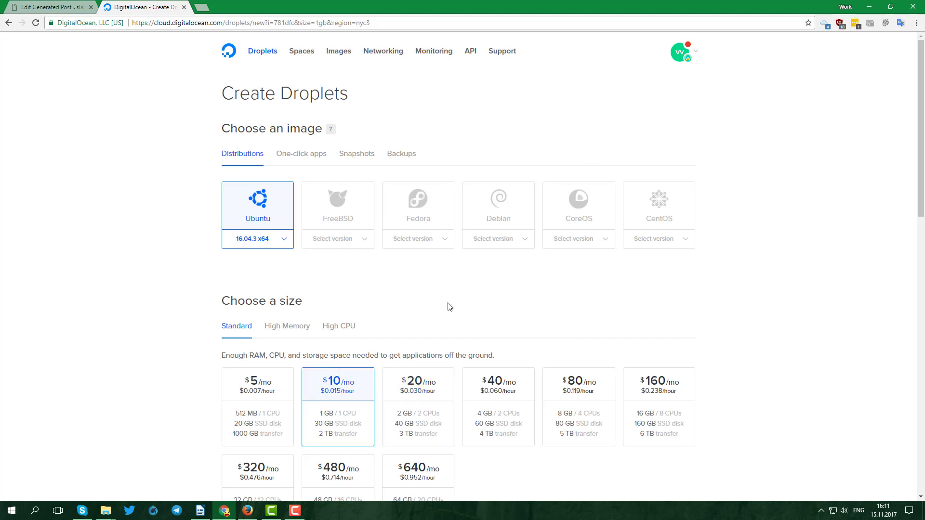
pyautogui.scroll(-13, 462, 304)
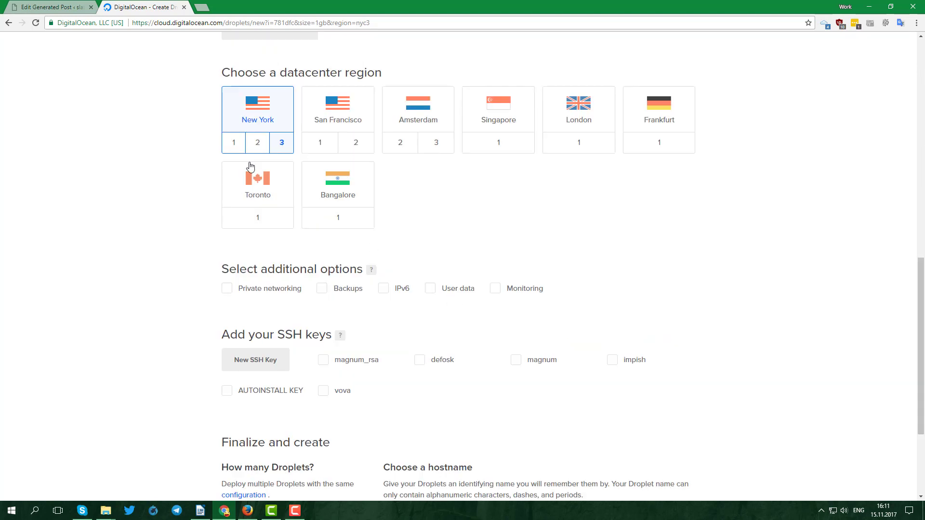
pyautogui.scroll(-3, 292, 379)
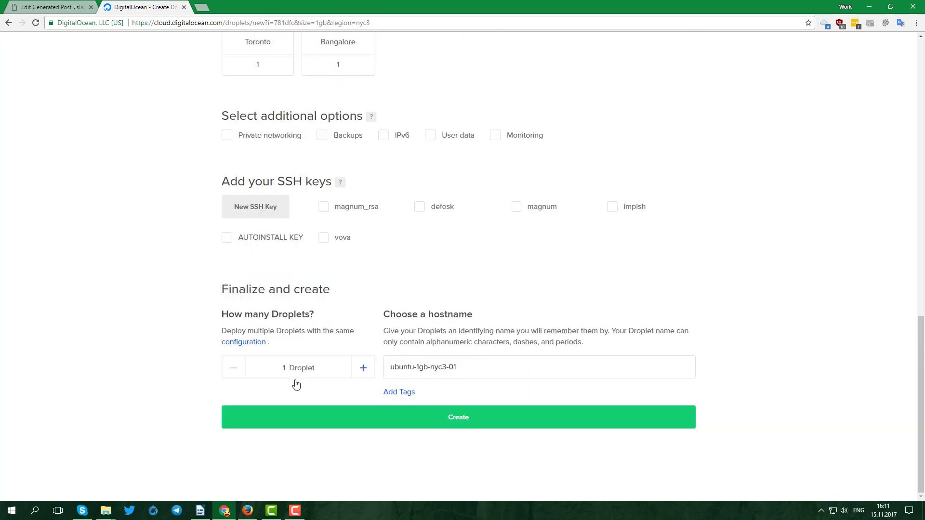
pyautogui.write('SF-test')
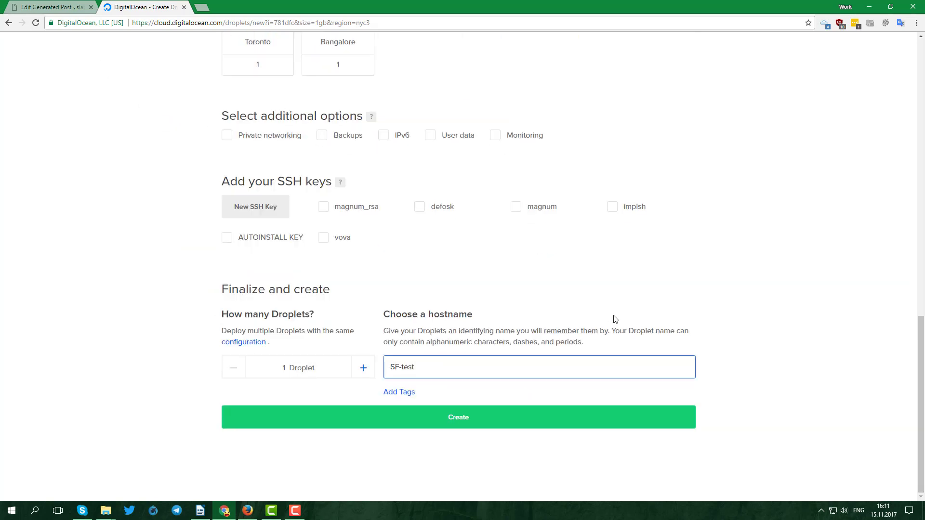
pyautogui.click(472, 428)
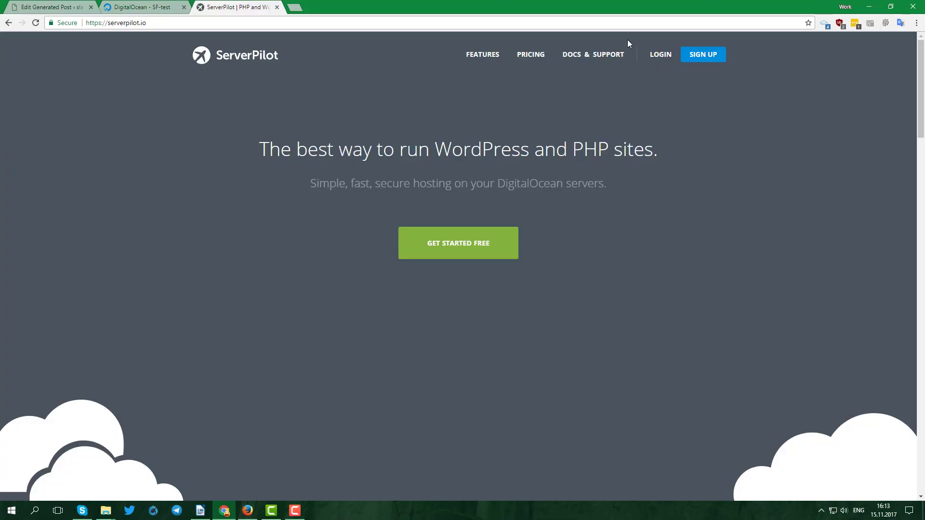
# Step: Paste the root and SFTP passwords into ServerPilot's Connect a Server form
pyautogui.click(673, 56)
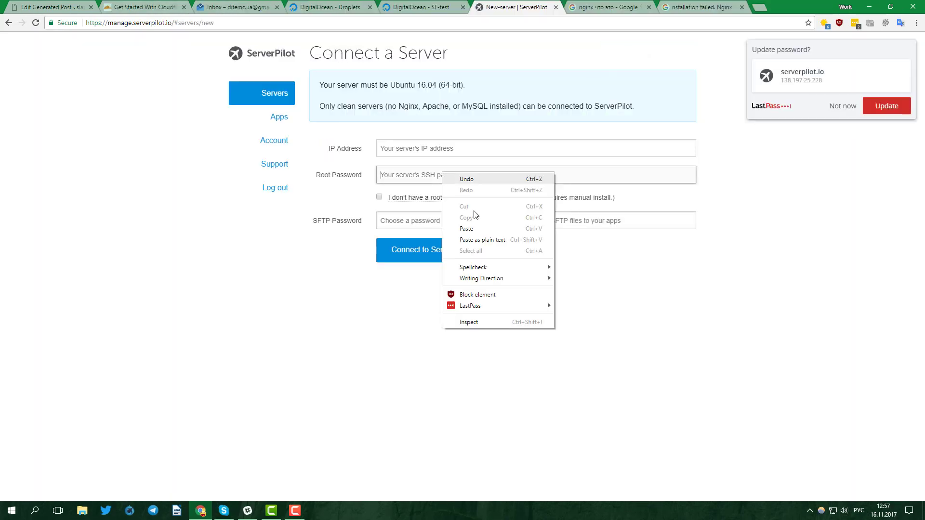
pyautogui.click(455, 229)
pyautogui.click(442, 227)
pyautogui.rightClick(442, 227)
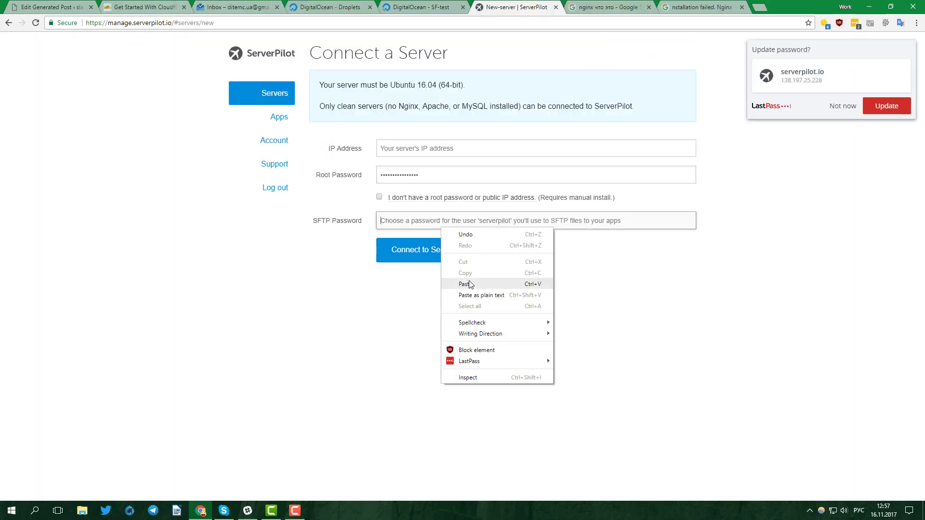
pyautogui.click(471, 282)
# Step: Copy the droplet IP 104.131.82.148 from the e-mail into the IP field and connect
pyautogui.hotkey('ctrl', '3')
pyautogui.moveTo(285, 210); pyautogui.dragTo(231, 215)
pyautogui.hotkey('ctrl', 'c')
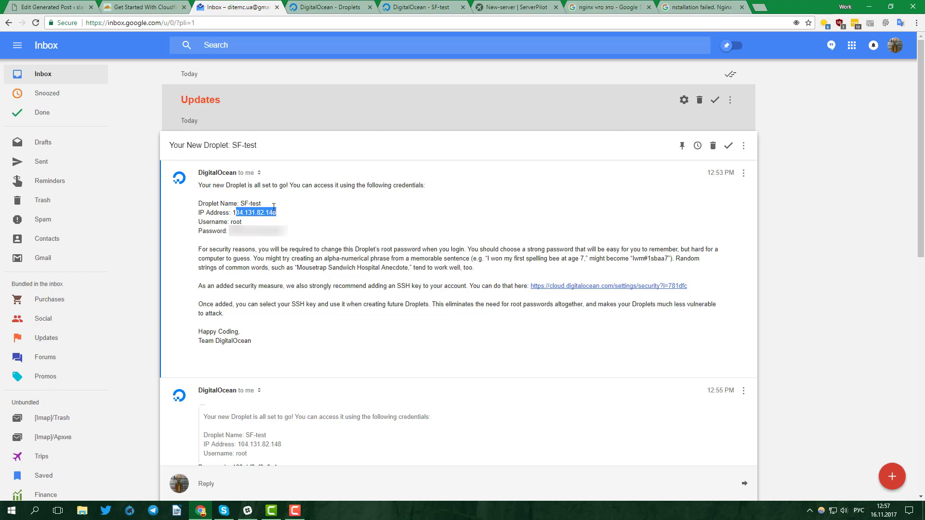
pyautogui.hotkey('ctrl', '6')
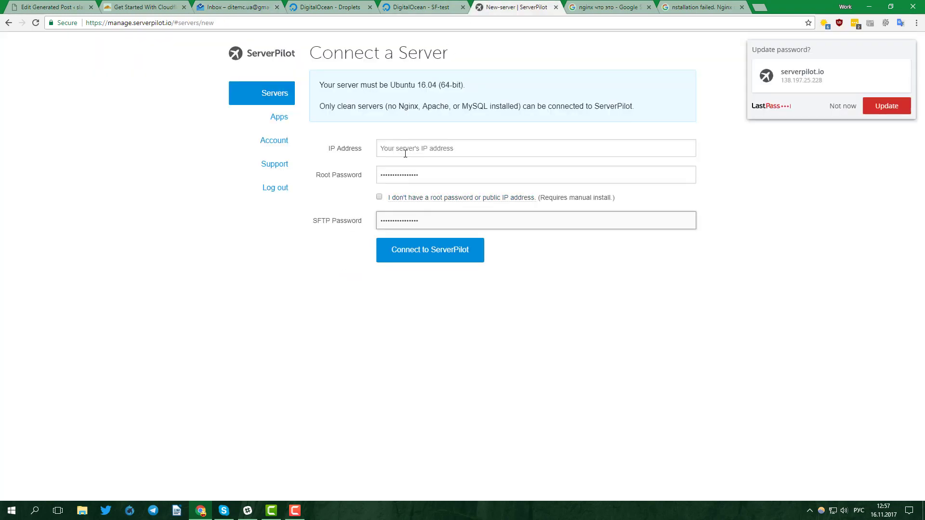
pyautogui.rightClick(406, 154)
pyautogui.click(440, 207)
pyautogui.click(440, 259)
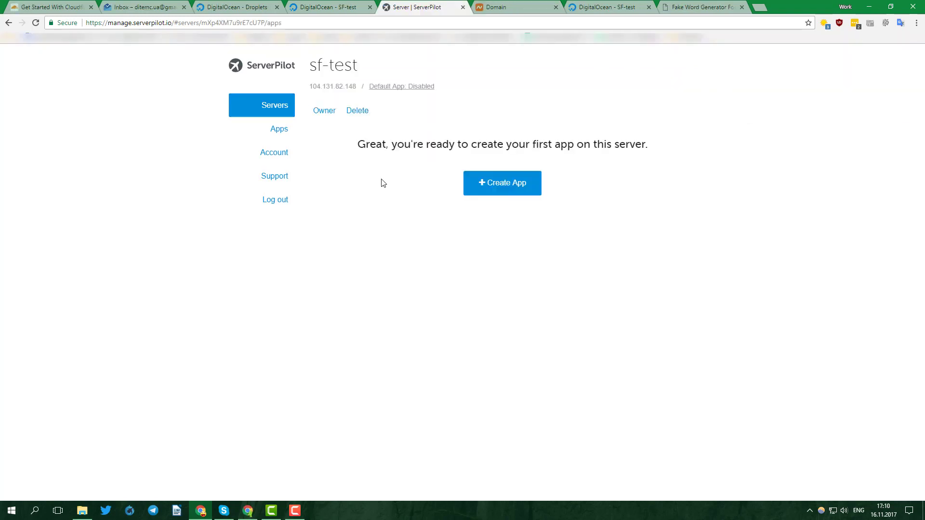
# Step: Start a new app named hioffpo with domain hioffpo.win as a WordPress site
pyautogui.click(519, 195)
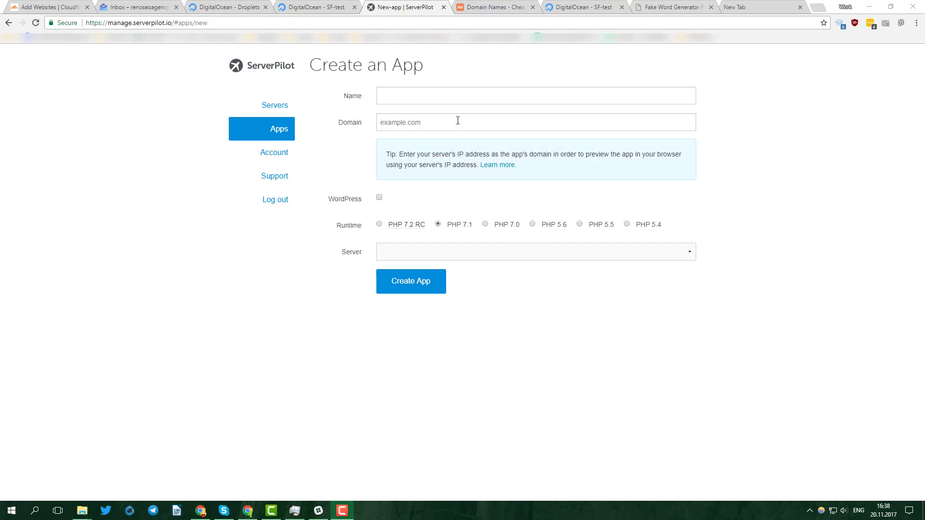
pyautogui.click(456, 101)
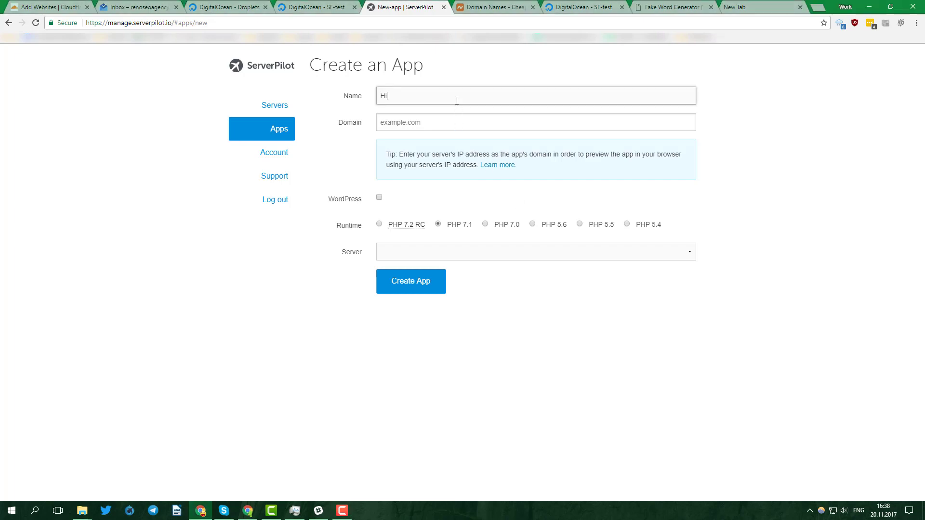
pyautogui.click(461, 126)
pyautogui.write('hioffpo.win')
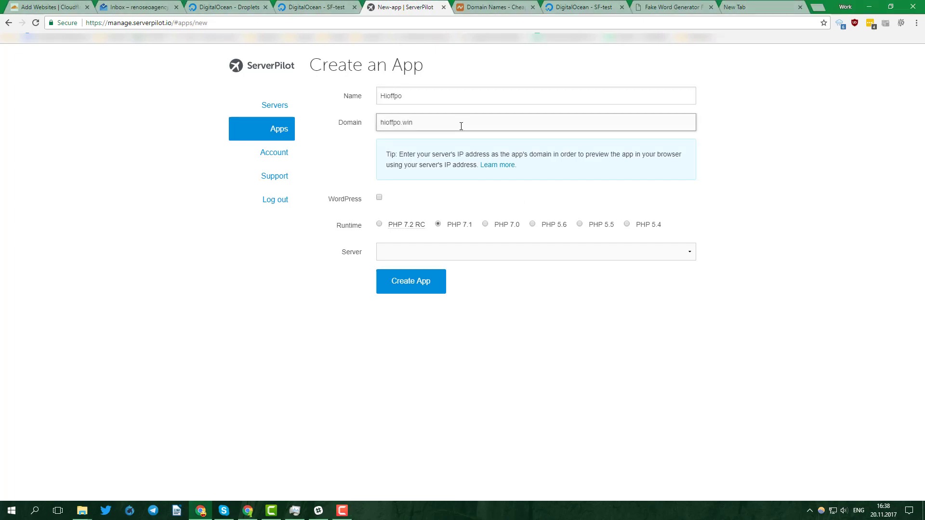
pyautogui.click(379, 197)
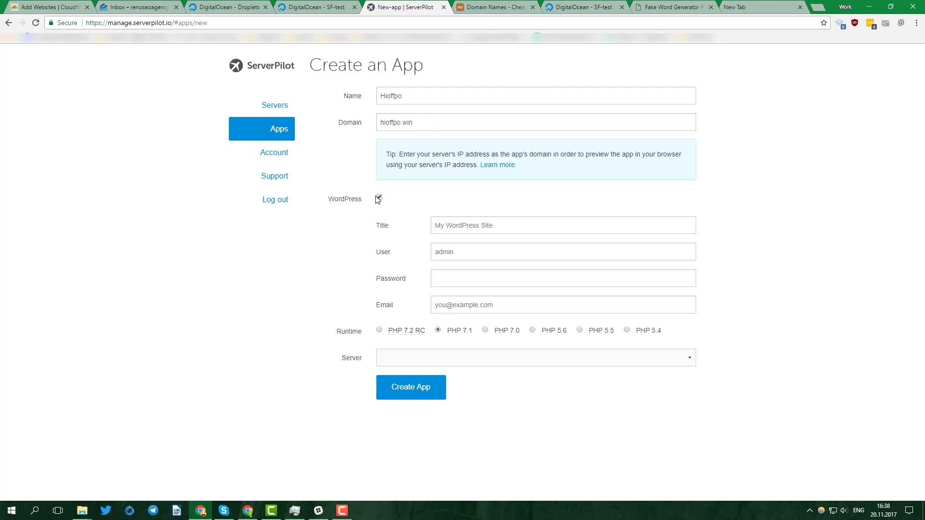
# Step: Enter site title 'WordPress', admin user 'admin', the admin password and e-mail
pyautogui.click(465, 228)
pyautogui.write('WordPress')
pyautogui.click(455, 253)
pyautogui.write('admin')
pyautogui.press('Tab')
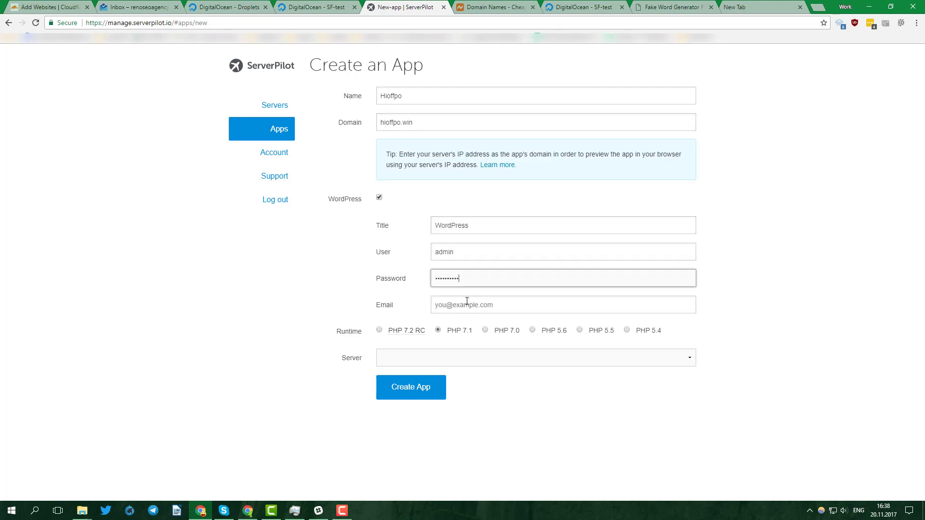
pyautogui.hotkey('ctrl', 'v')
pyautogui.click(471, 305)
pyautogui.hotkey('ctrl', 'v')
# Step: Place the app on the sf-test server and create it
pyautogui.click(440, 365)
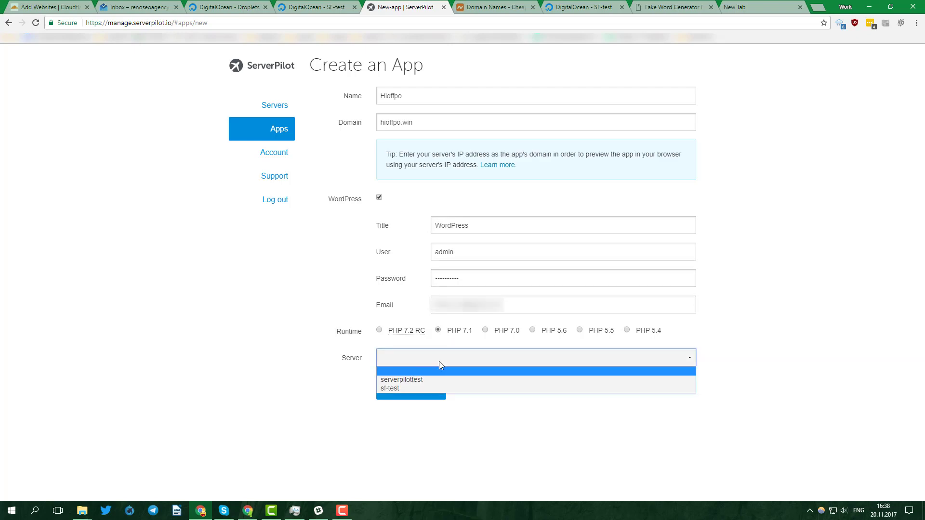
pyautogui.click(426, 389)
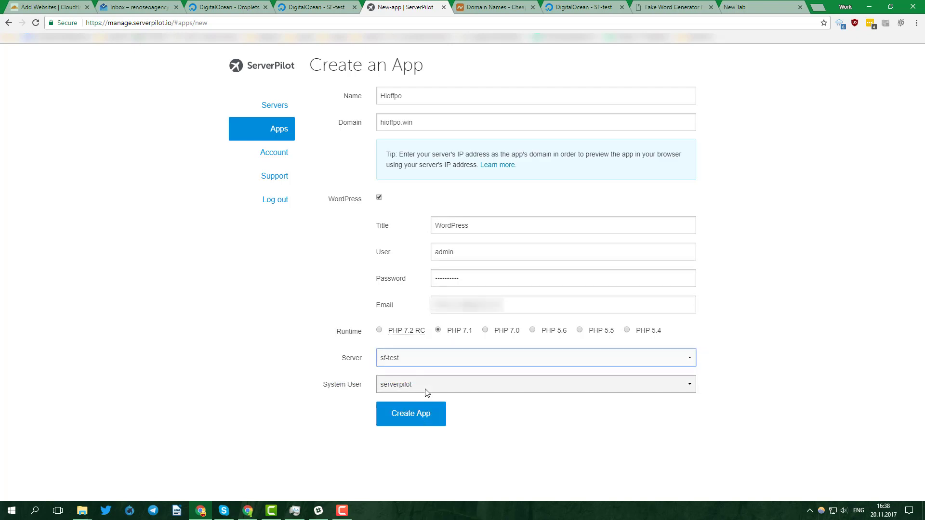
pyautogui.click(434, 413)
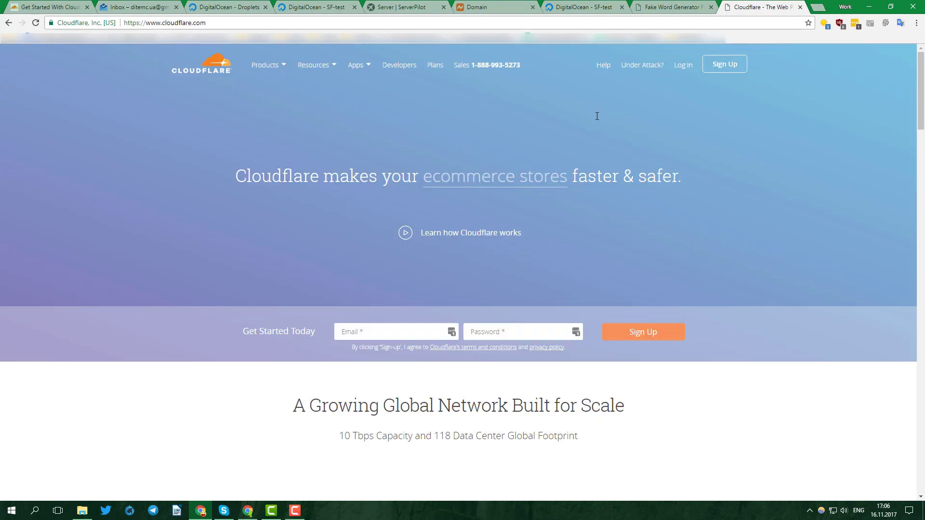
# Step: Add hioffpo.win as a new Cloudflare site and scan its existing DNS records
pyautogui.click(683, 65)
pyautogui.write('Hioffpo.win')
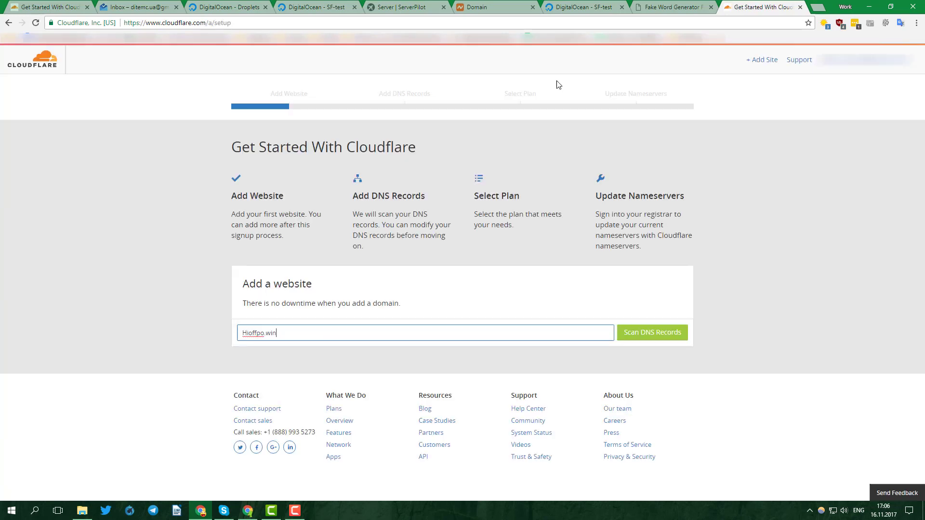
pyautogui.click(636, 337)
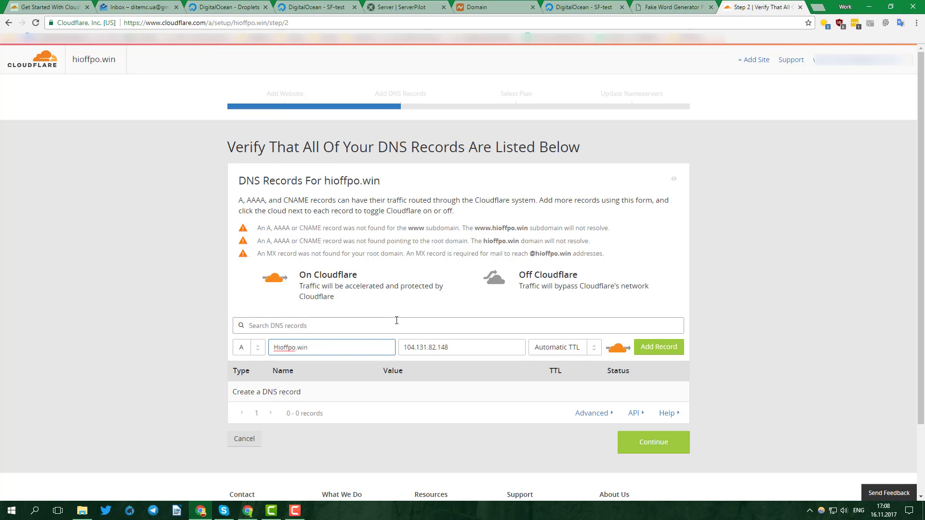
# Step: Add A records for hioffpo.win and www pointing to 104.131.82.148
pyautogui.click(659, 347)
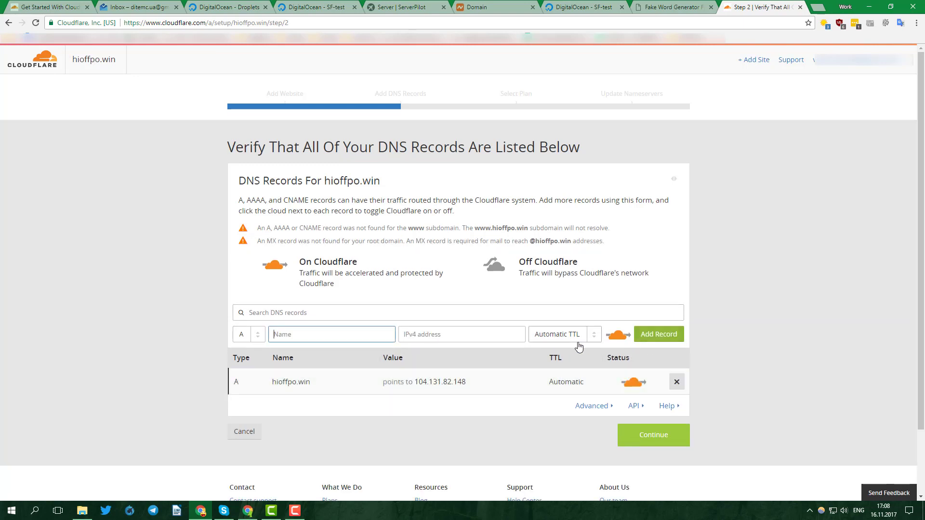
pyautogui.write('www.Hioffpo.win')
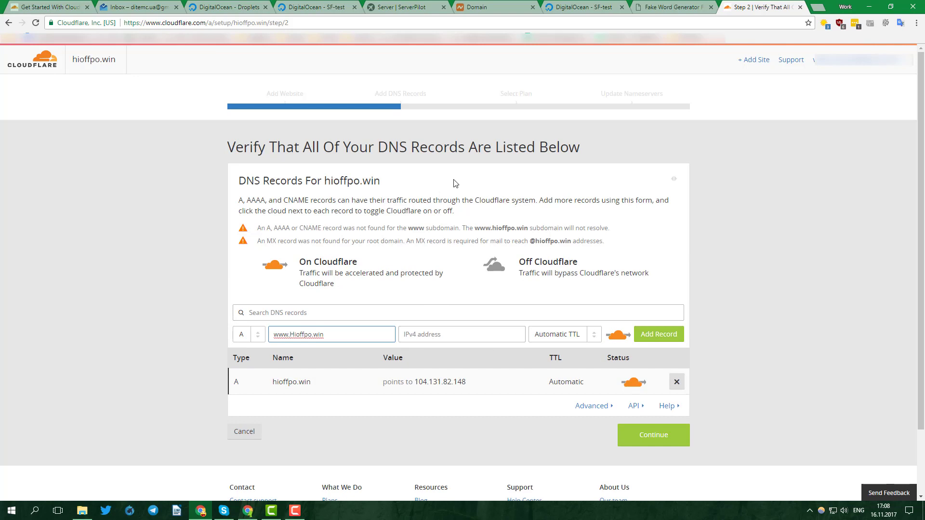
pyautogui.moveTo(413, 382); pyautogui.dragTo(466, 380)
pyautogui.hotkey('ctrl', 'c')
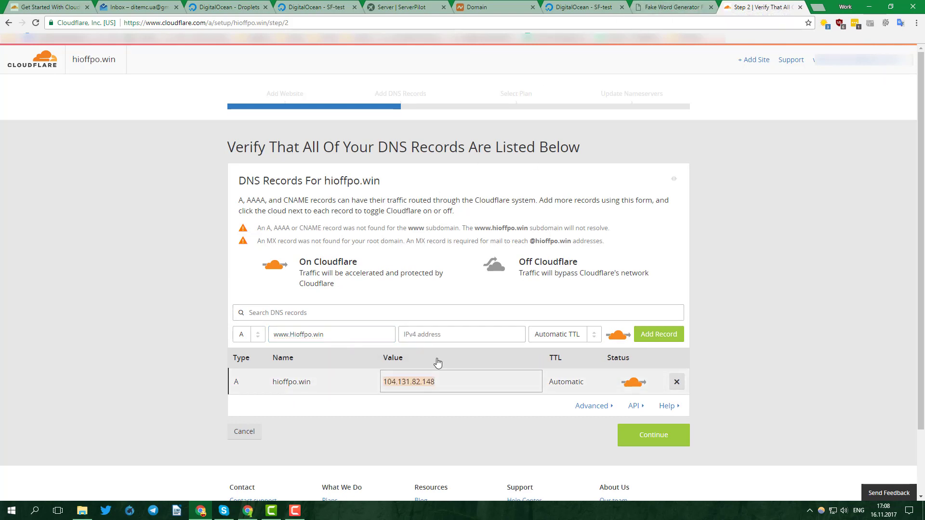
pyautogui.click(433, 336)
pyautogui.hotkey('ctrl', 'v')
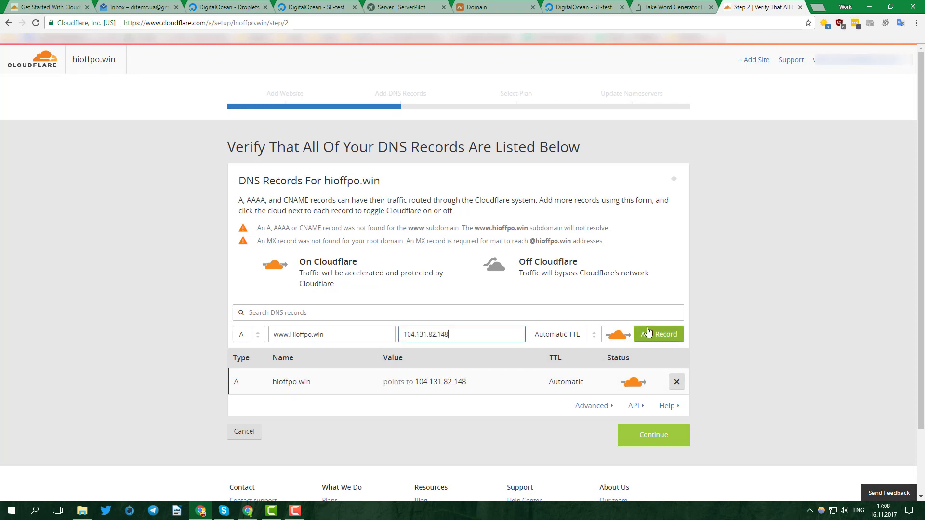
pyautogui.click(658, 332)
pyautogui.scroll(-2, 646, 359)
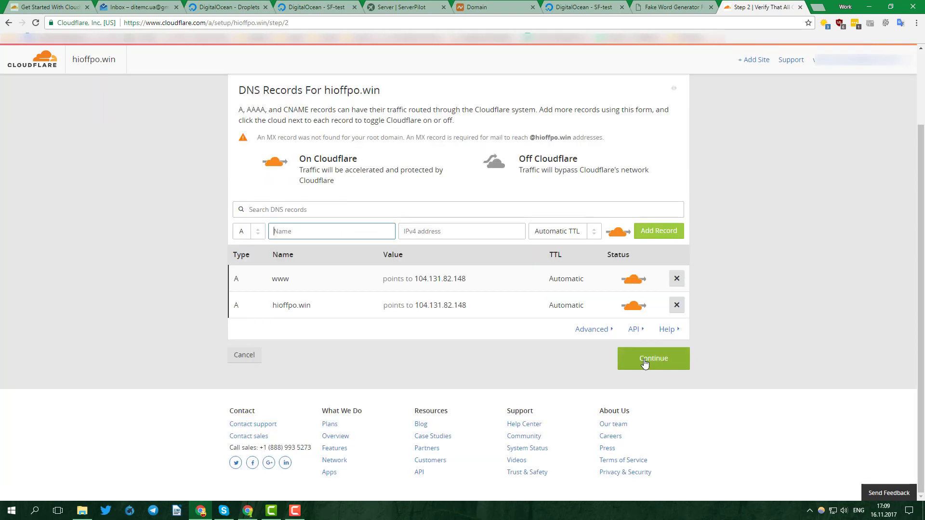
# Step: Choose the Free Website plan and copy the nameserver dora.ns.cloudflare.com
pyautogui.click(646, 361)
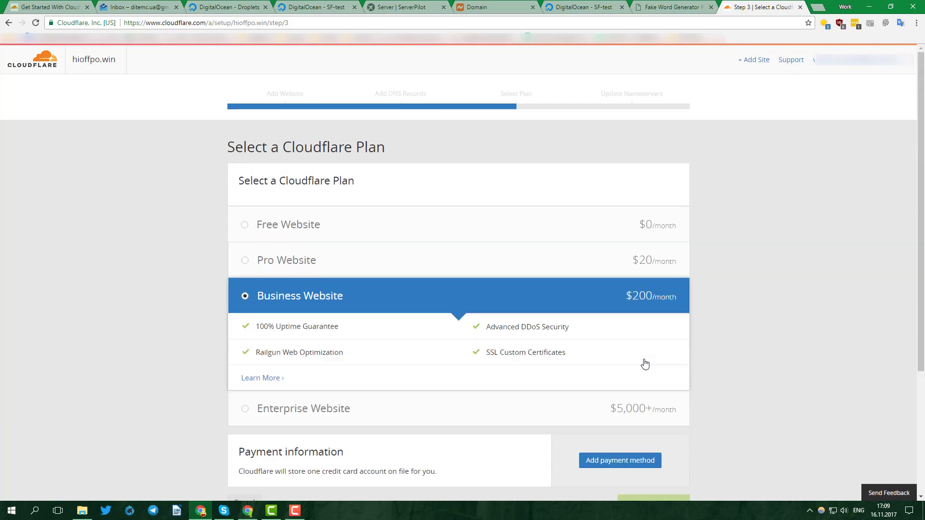
pyautogui.click(310, 218)
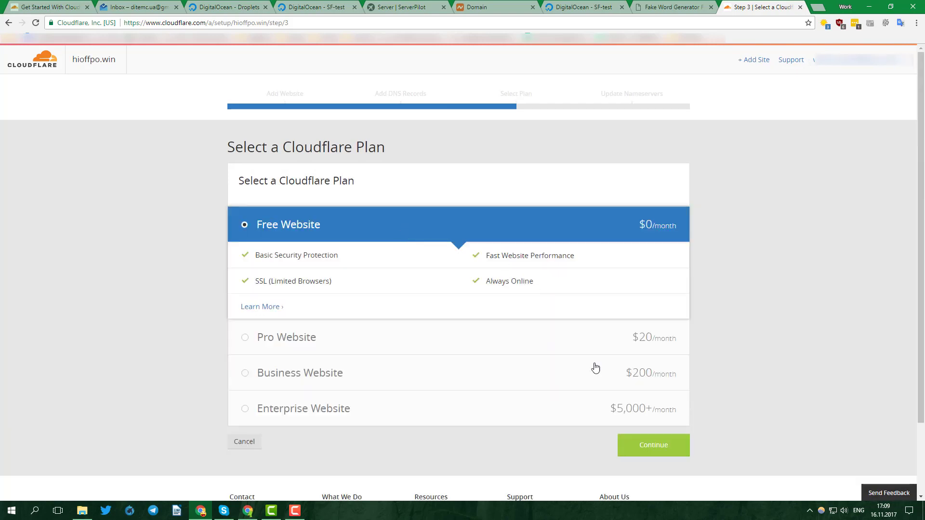
pyautogui.click(646, 446)
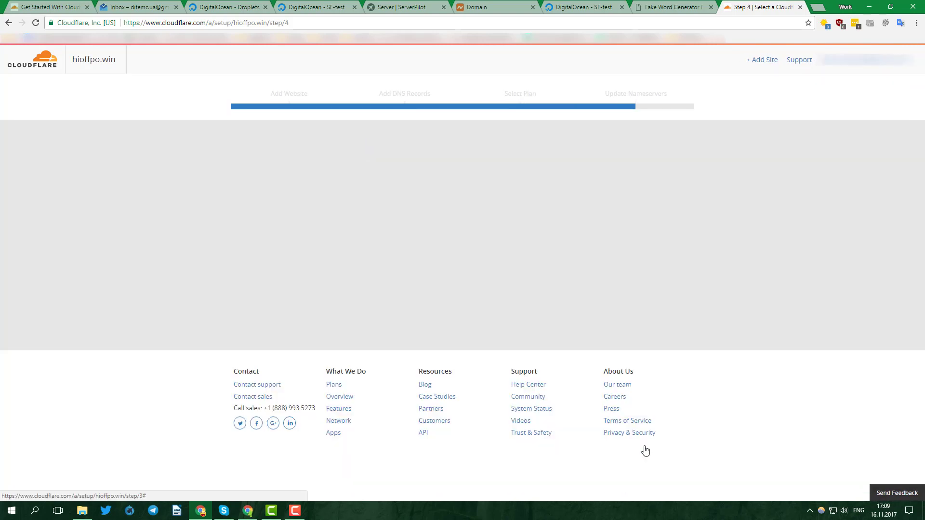
pyautogui.doubleClick(461, 280)
pyautogui.hotkey('ctrl', 'c')
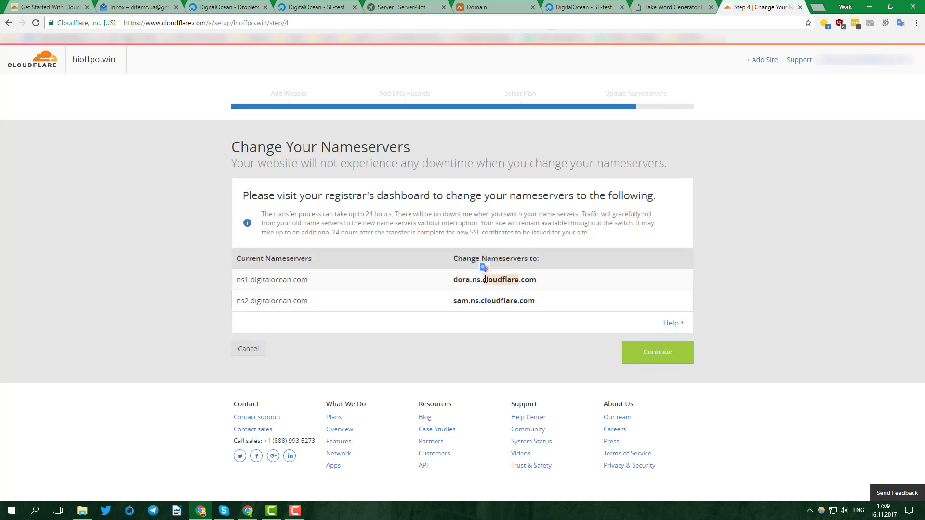
# Step: Paste dora.ns.cloudflare.com and sam.ns.cloudflare.com over the Namecheap ns1/ns2 entries and save
pyautogui.click(482, 7)
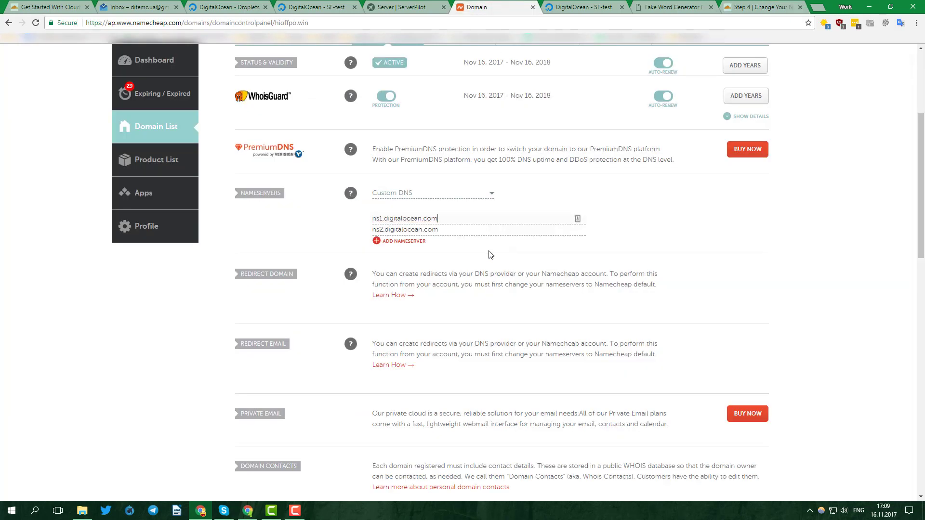
pyautogui.tripleClick(469, 224)
pyautogui.hotkey('ctrl', 'v')
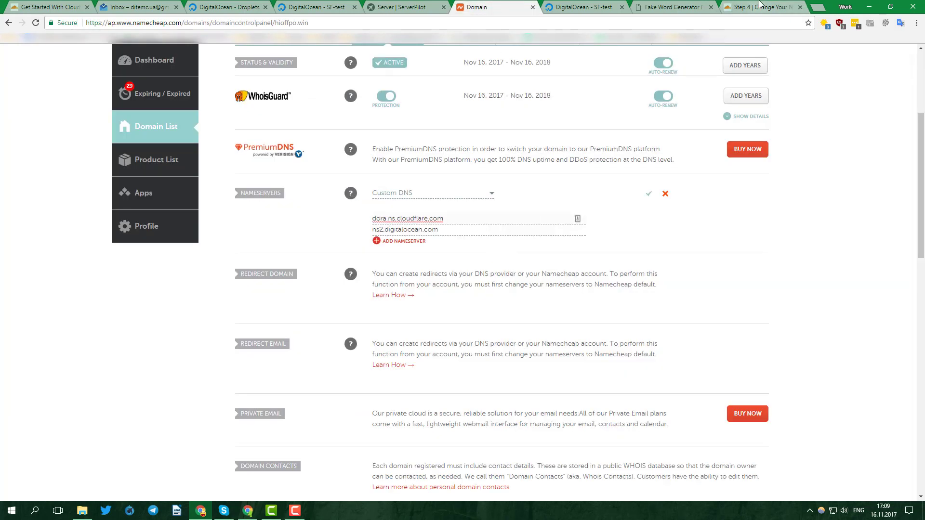
pyautogui.click(760, 5)
pyautogui.doubleClick(473, 302)
pyautogui.hotkey('ctrl', 'c')
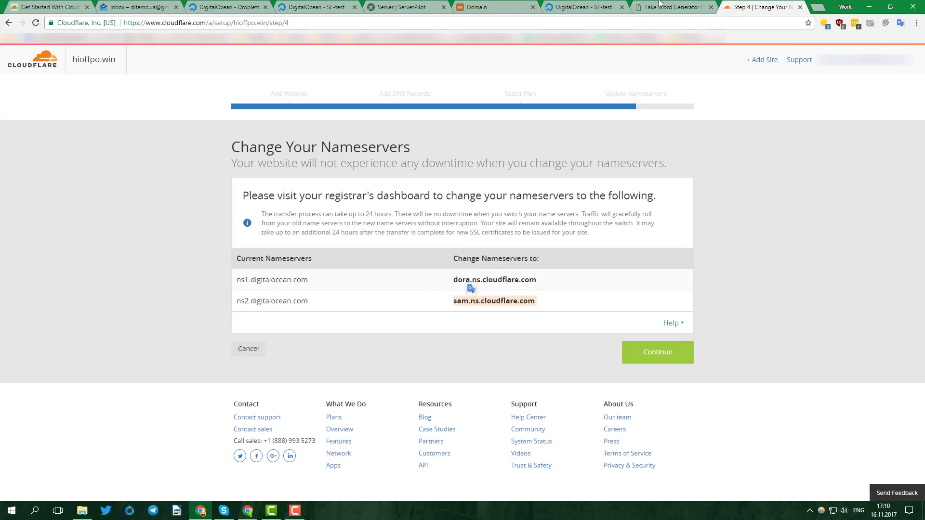
pyautogui.click(496, 6)
pyautogui.moveTo(441, 230); pyautogui.dragTo(312, 220)
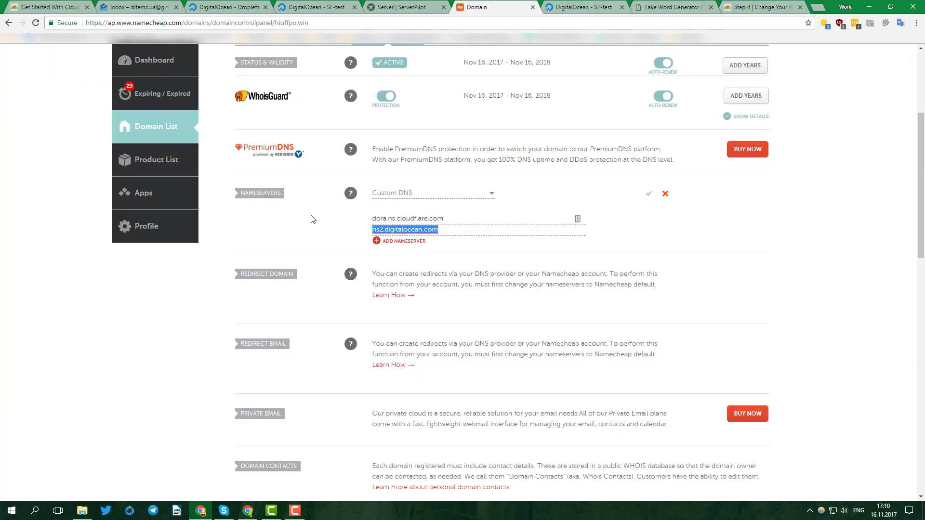
pyautogui.hotkey('ctrl', 'v')
pyautogui.click(647, 195)
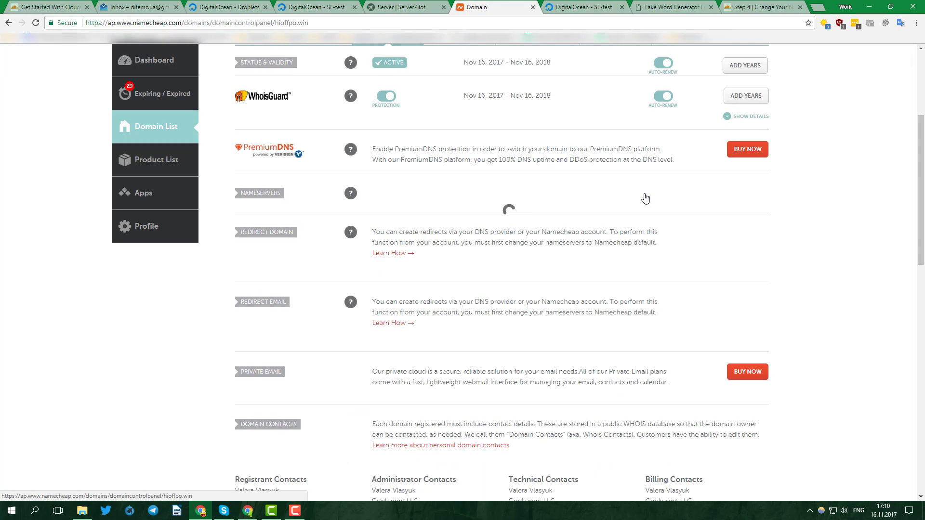
# Step: Continue past Cloudflare's nameserver page to reach the hioffpo.win Overview
pyautogui.click(757, 7)
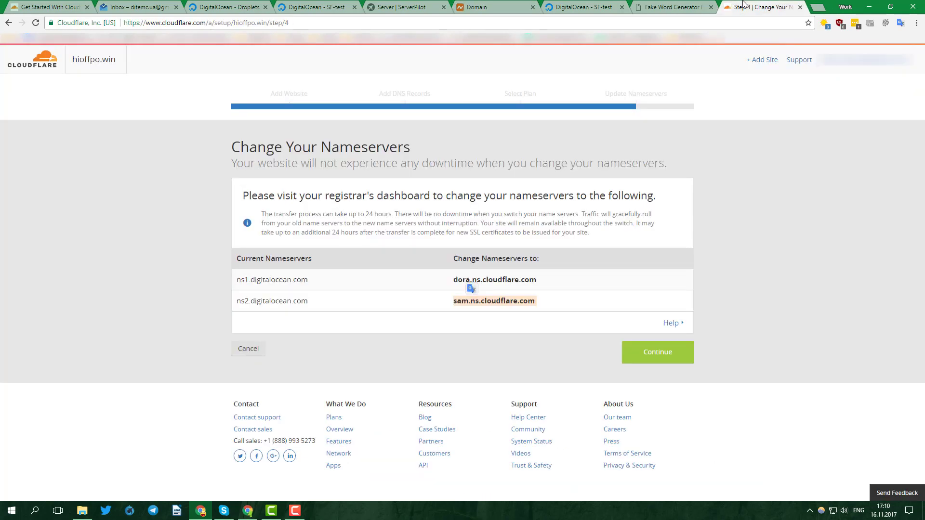
pyautogui.click(644, 354)
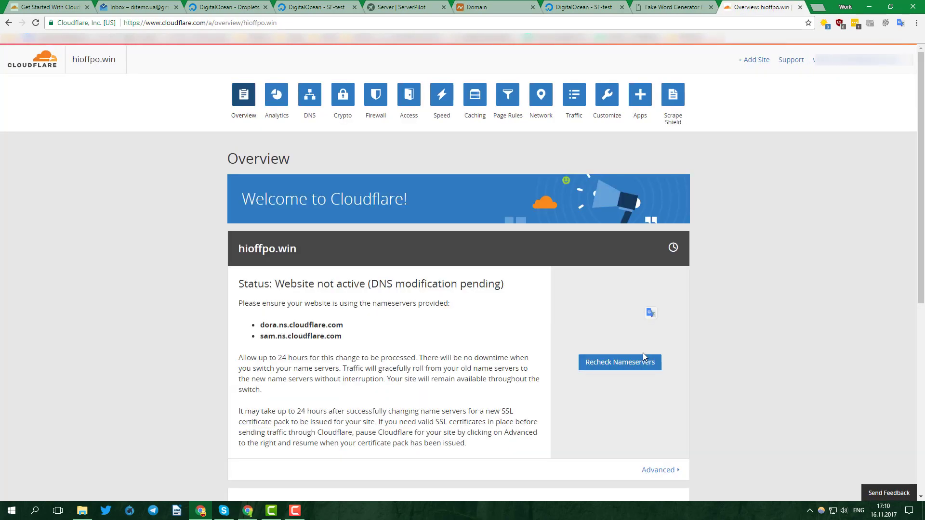